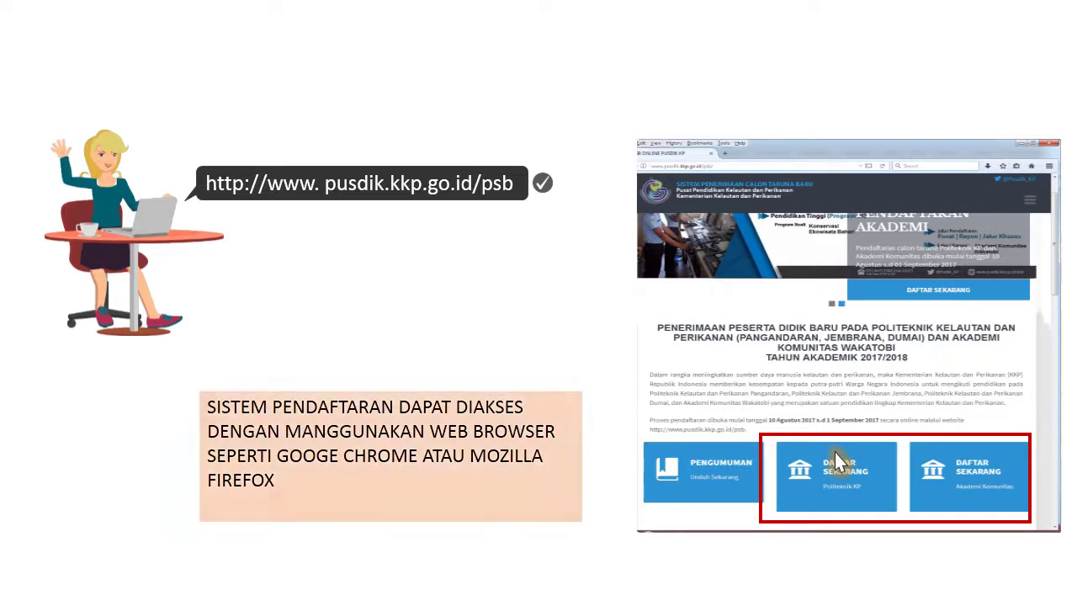
Step: Choose DAFTAR SEKARANG for Politeknik KP and continue past the study-program information page
click(841, 461)
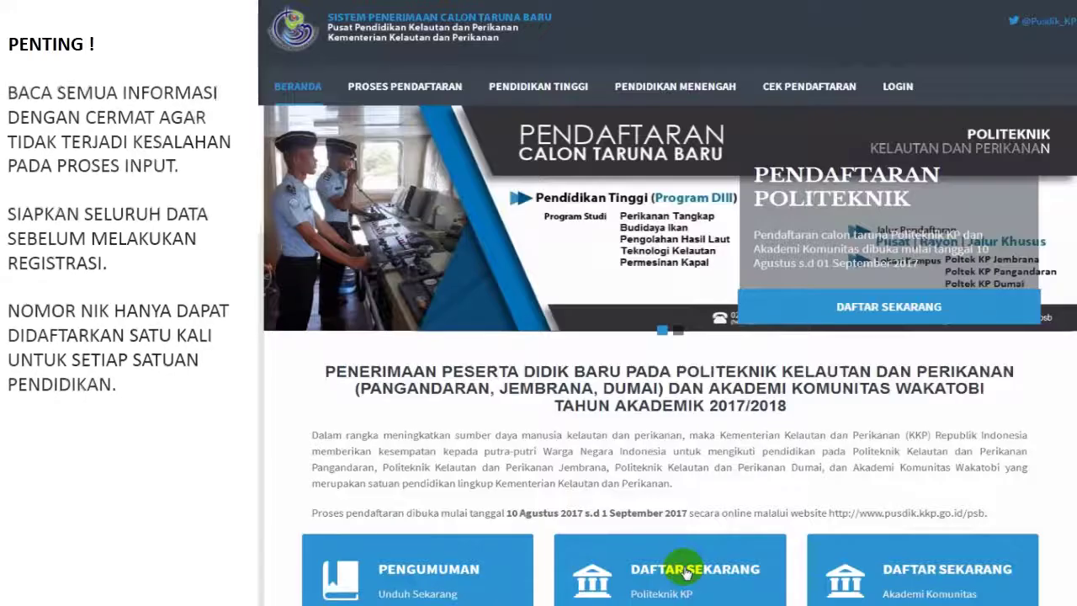
scroll(748, 454, down, 2)
click(745, 449)
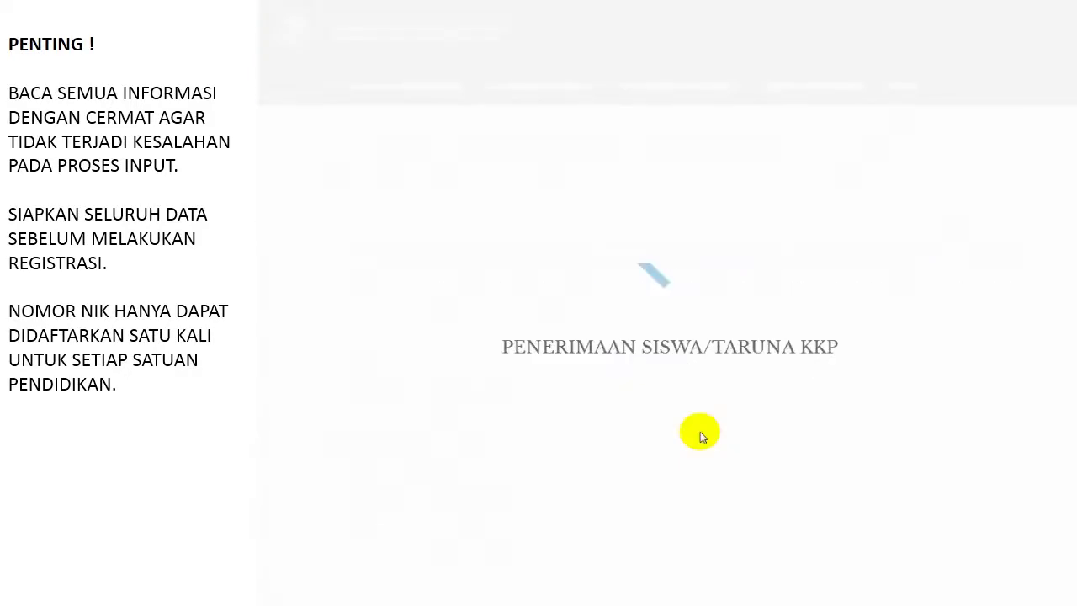
scroll(708, 431, down, 2)
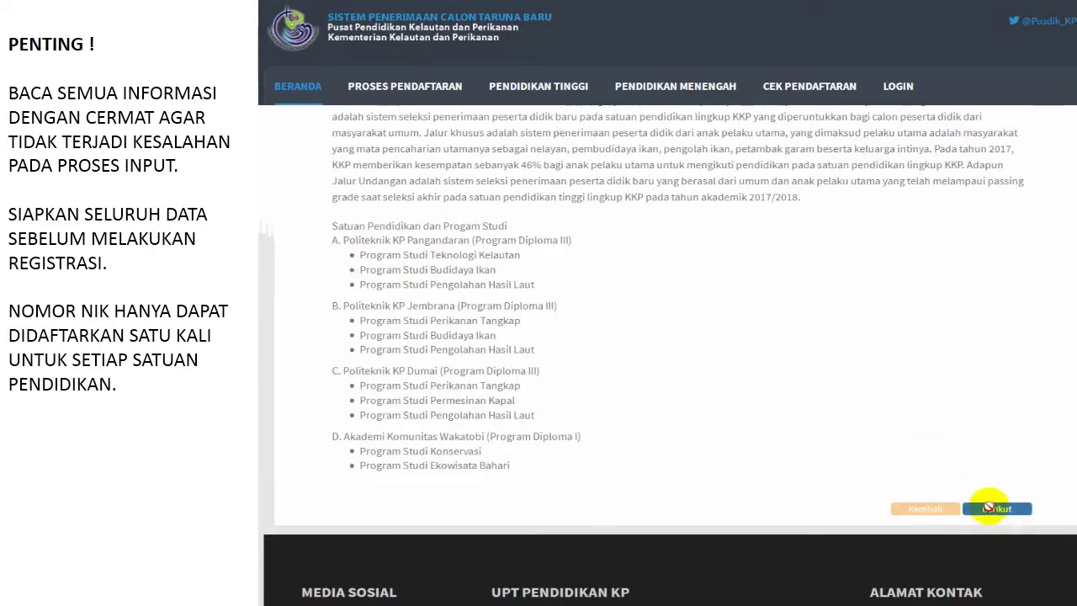
click(989, 508)
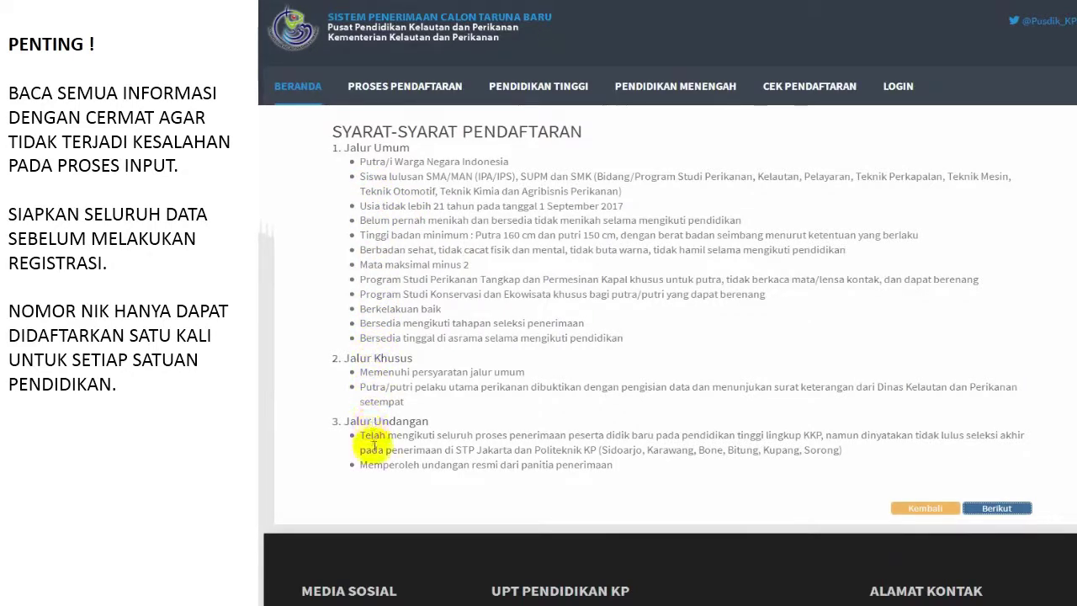
Step: Continue past the requirements page and the education-unit contact addresses page
click(995, 509)
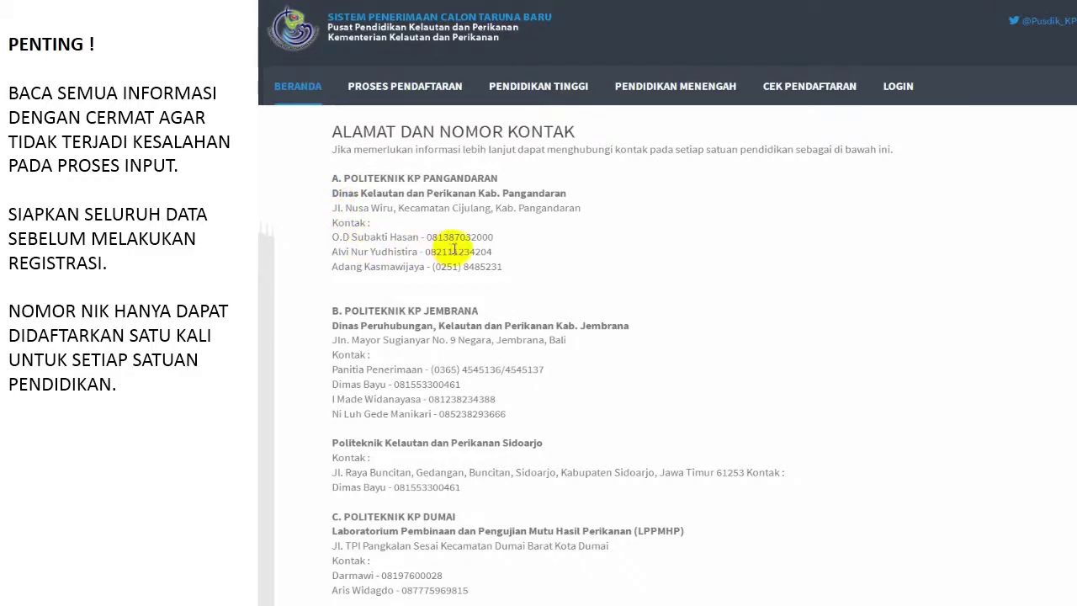
scroll(438, 269, down, 3)
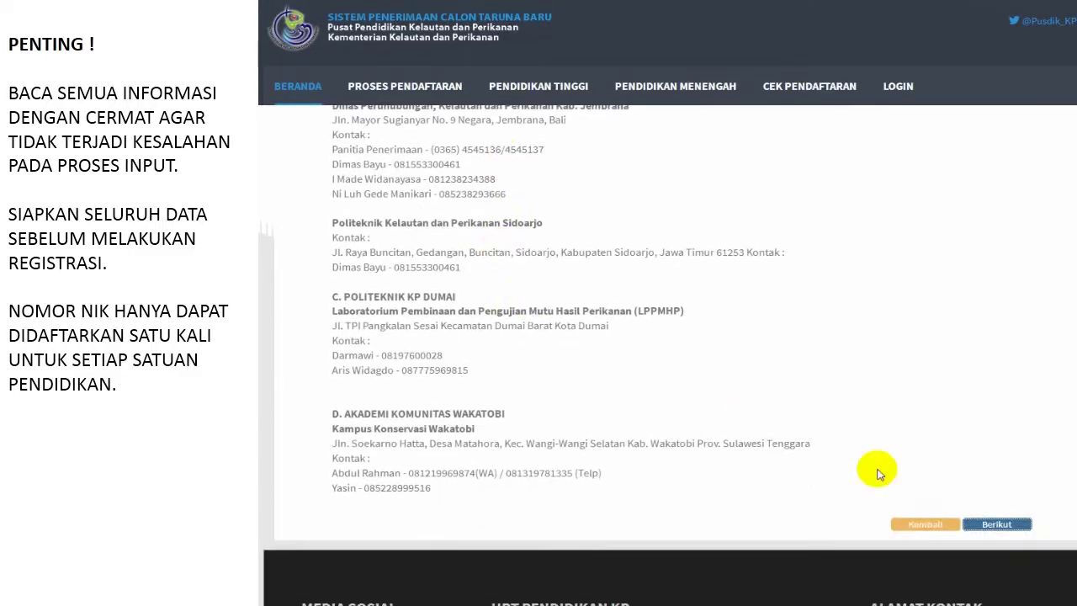
click(996, 523)
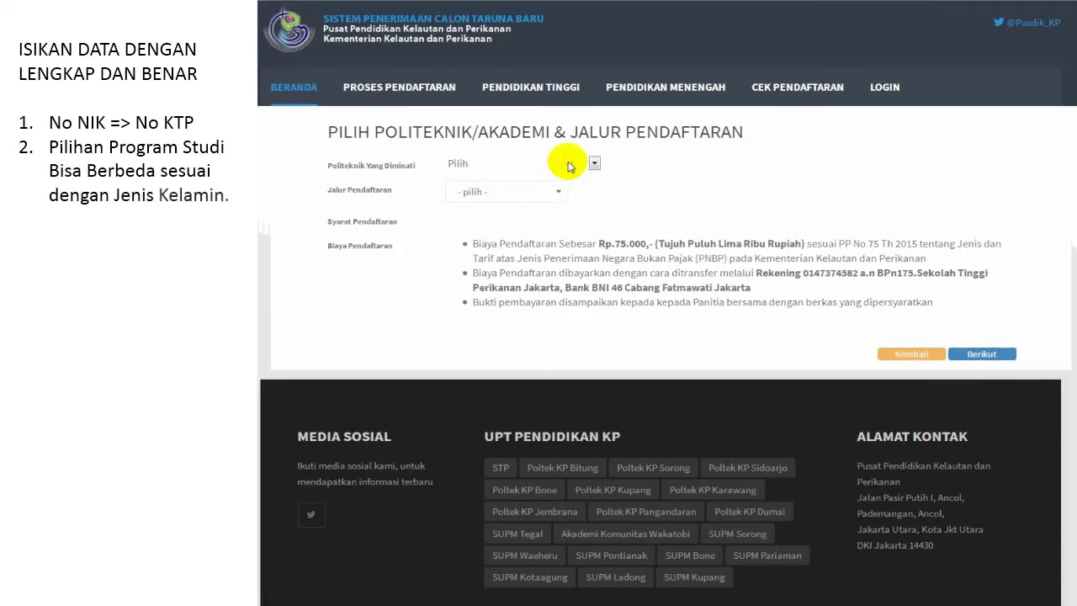
Step: Select Poltek KP Pangandaran, Umum track, Kab. Pangandaran fisheries office location and Bukan PNS, then continue
click(568, 165)
click(551, 204)
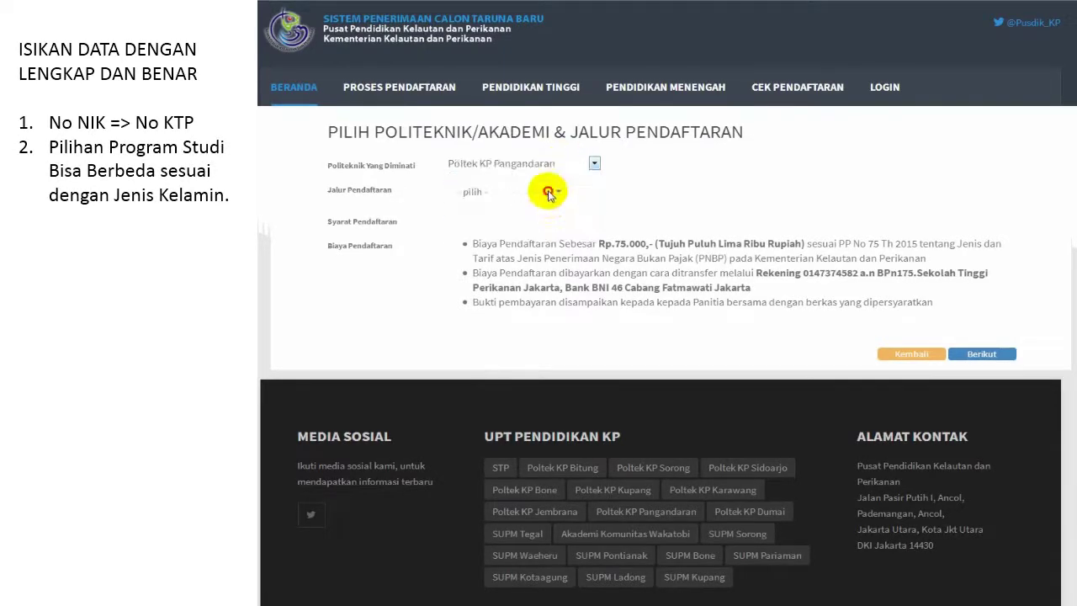
click(548, 192)
click(522, 221)
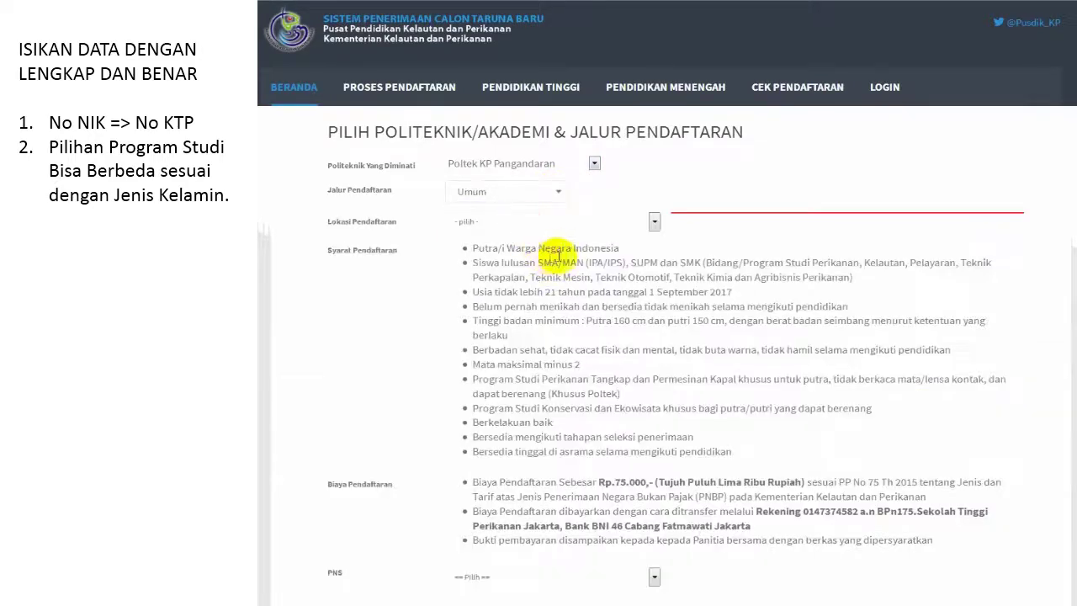
click(577, 221)
click(548, 248)
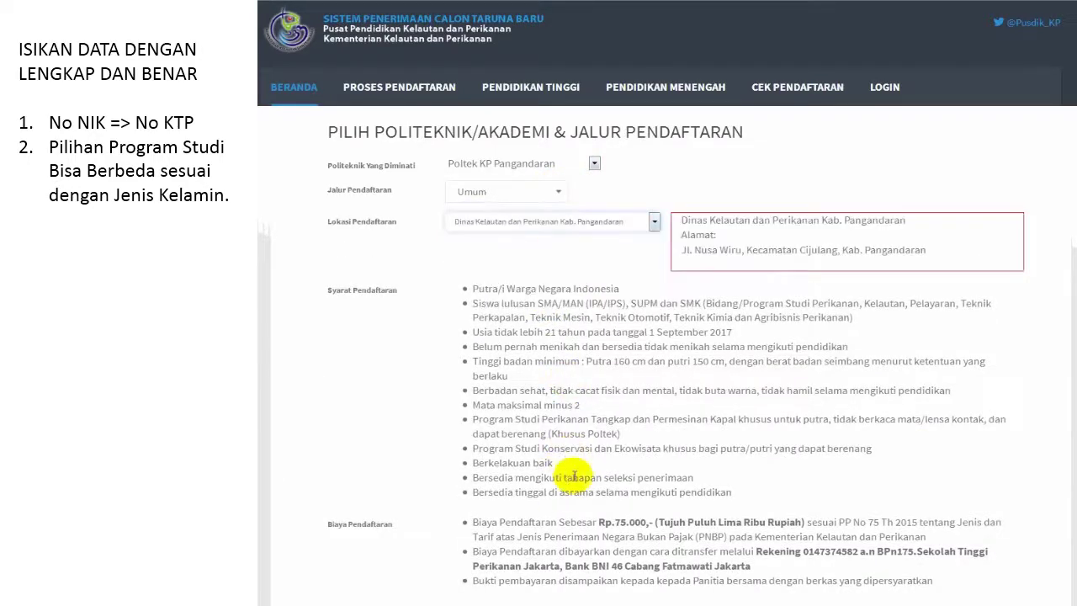
scroll(572, 477, down, 5)
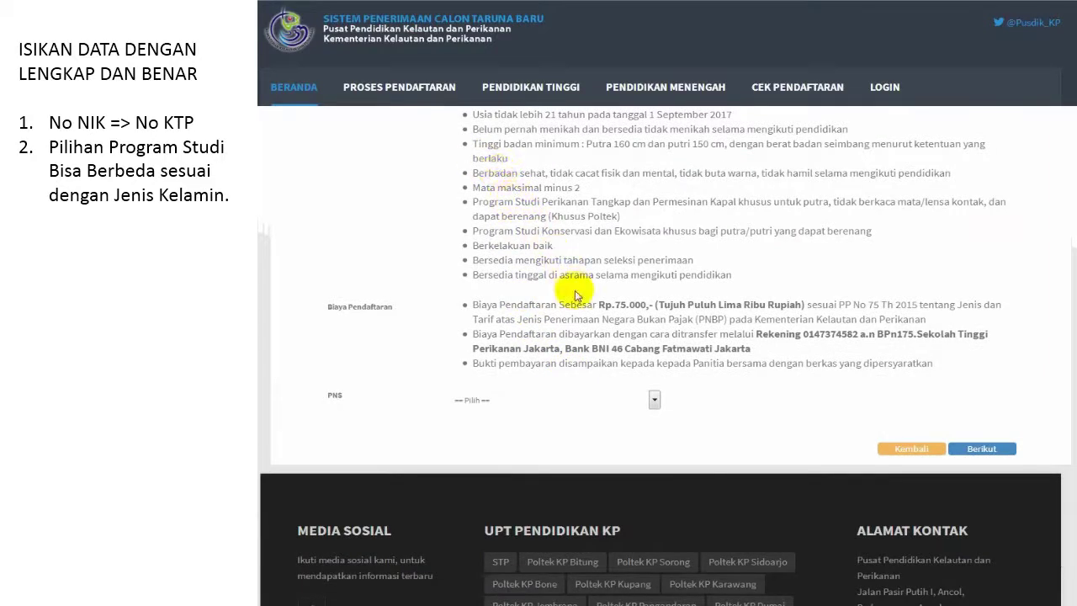
click(648, 401)
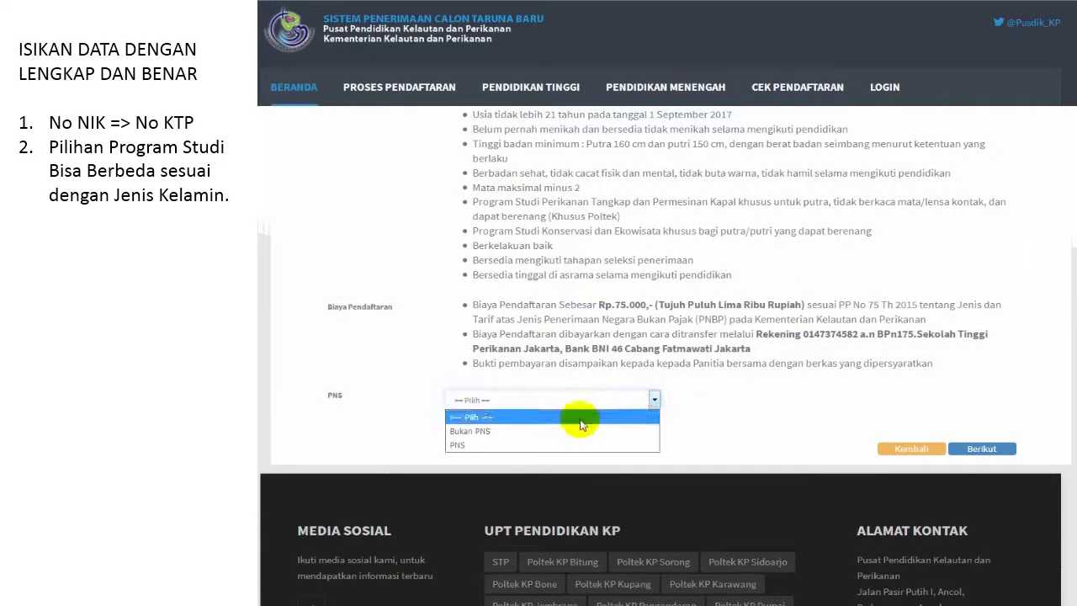
click(566, 431)
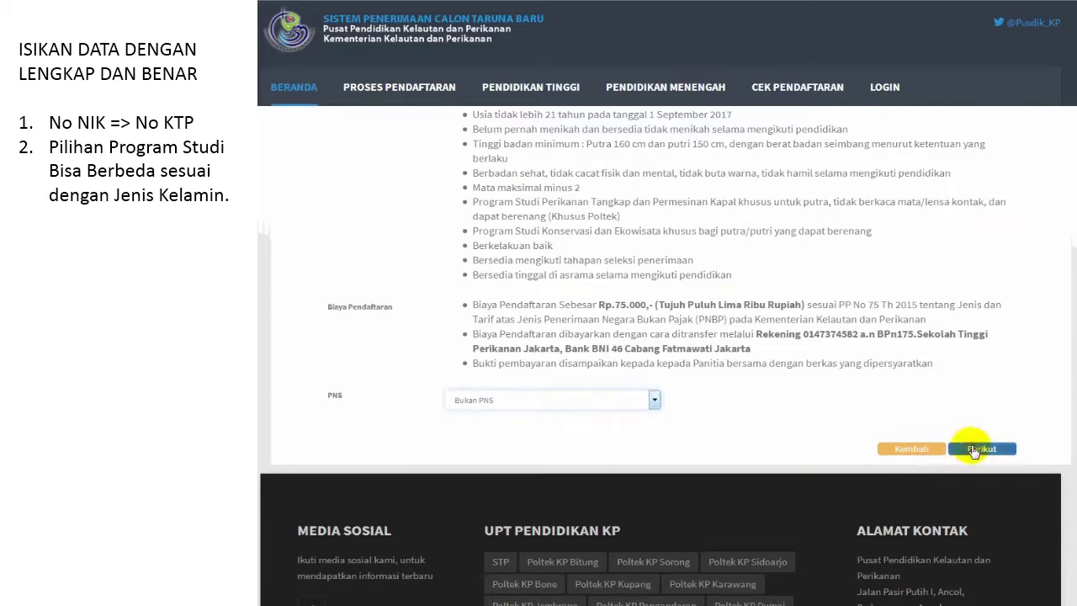
click(979, 448)
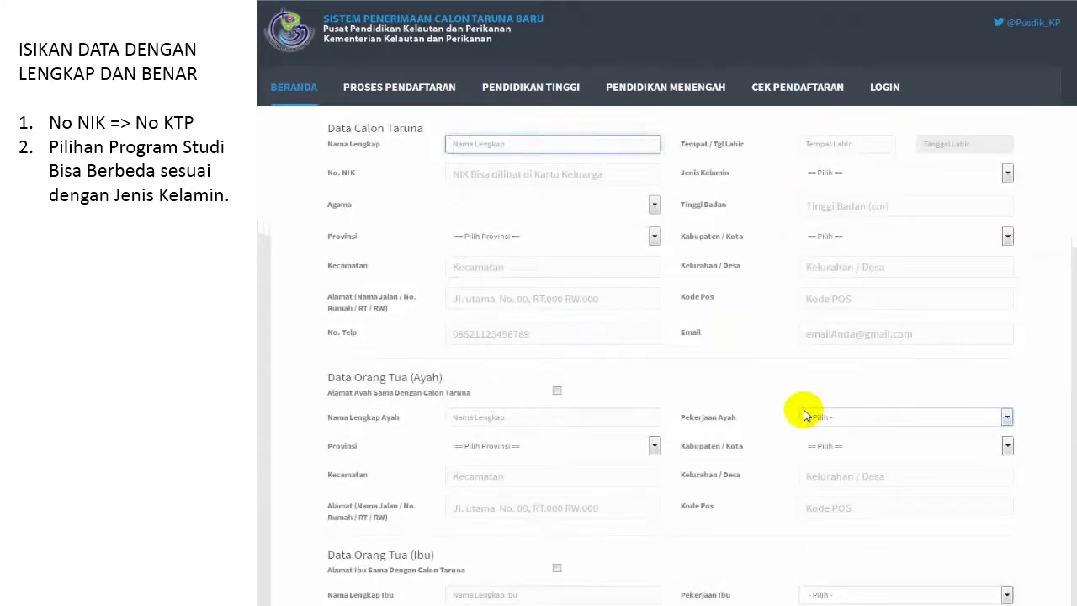
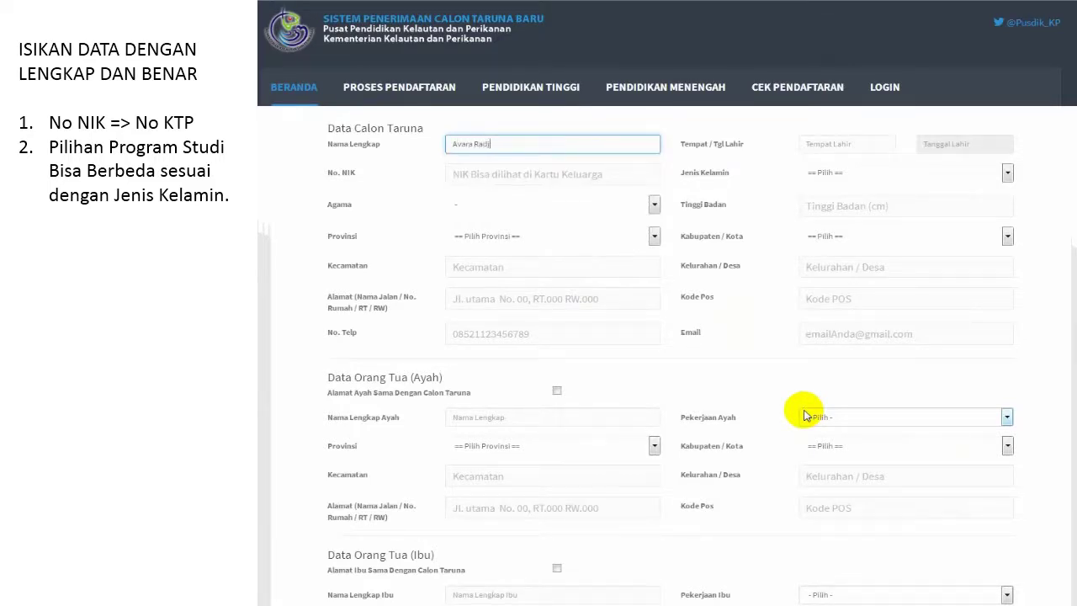
Step: Enter the applicant's full name and Jakarta as the birthplace
click(874, 140)
text(Jakarta)
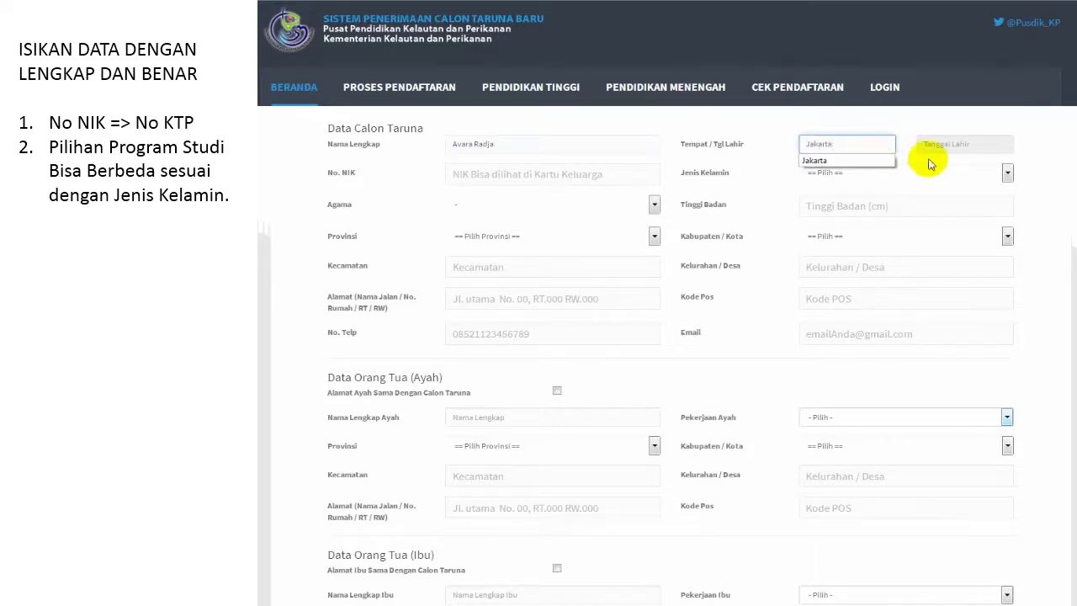
click(943, 141)
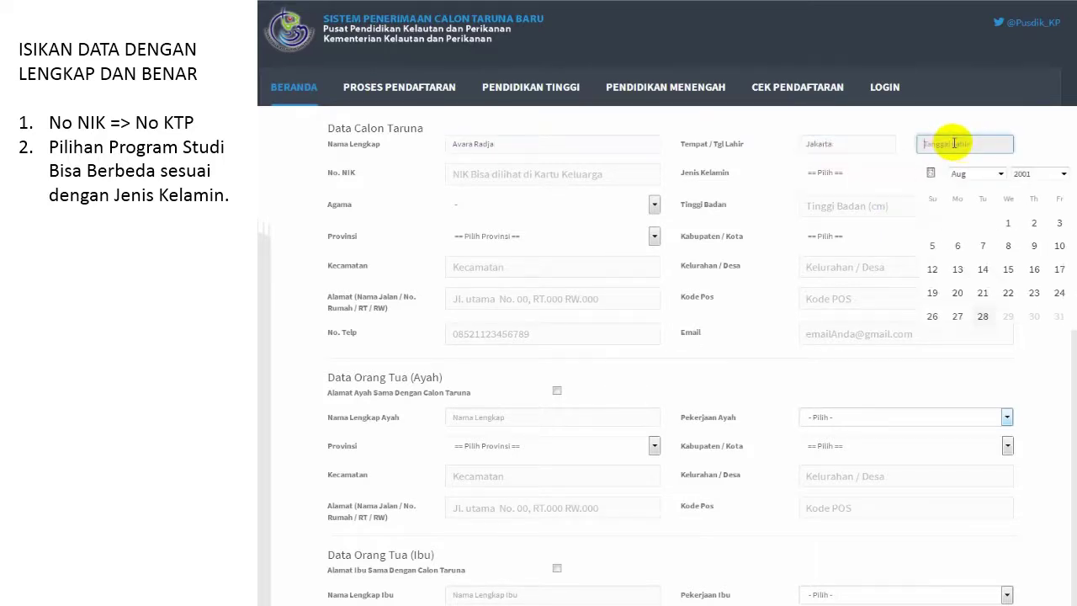
click(963, 173)
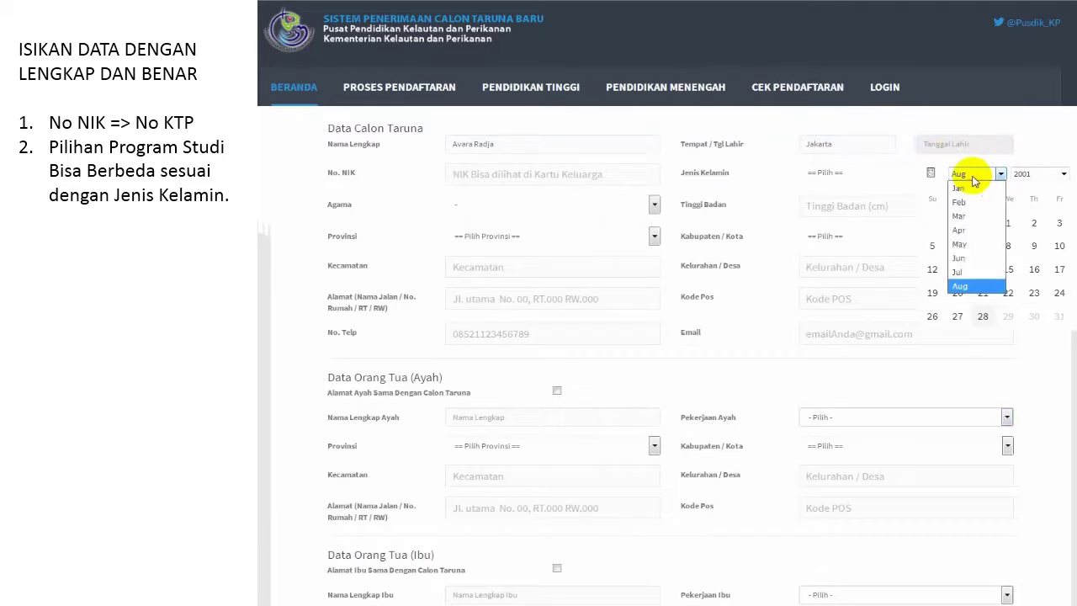
click(1034, 173)
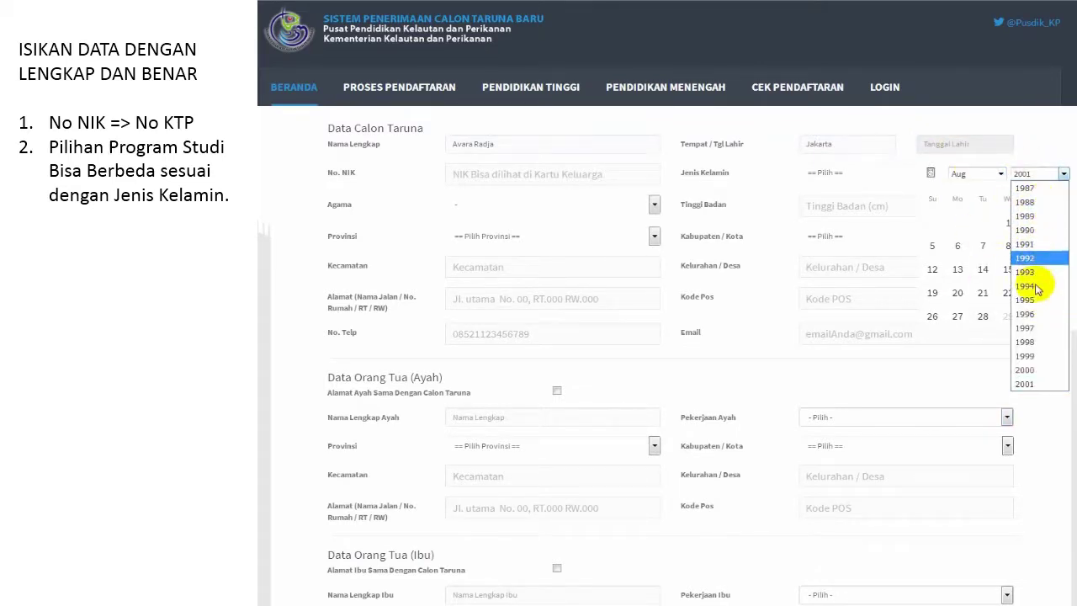
click(1026, 369)
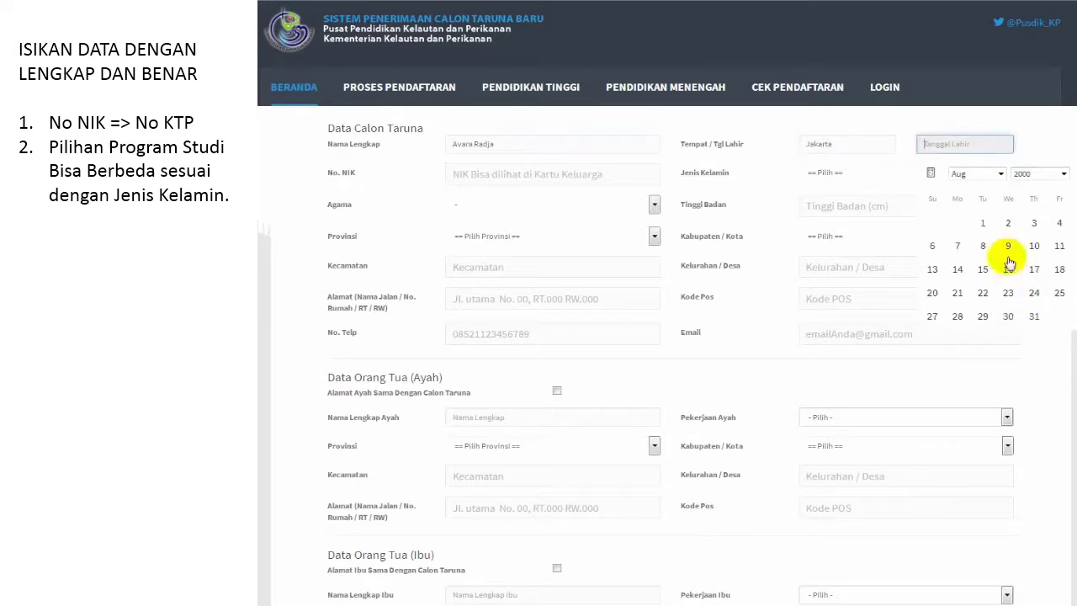
click(1011, 223)
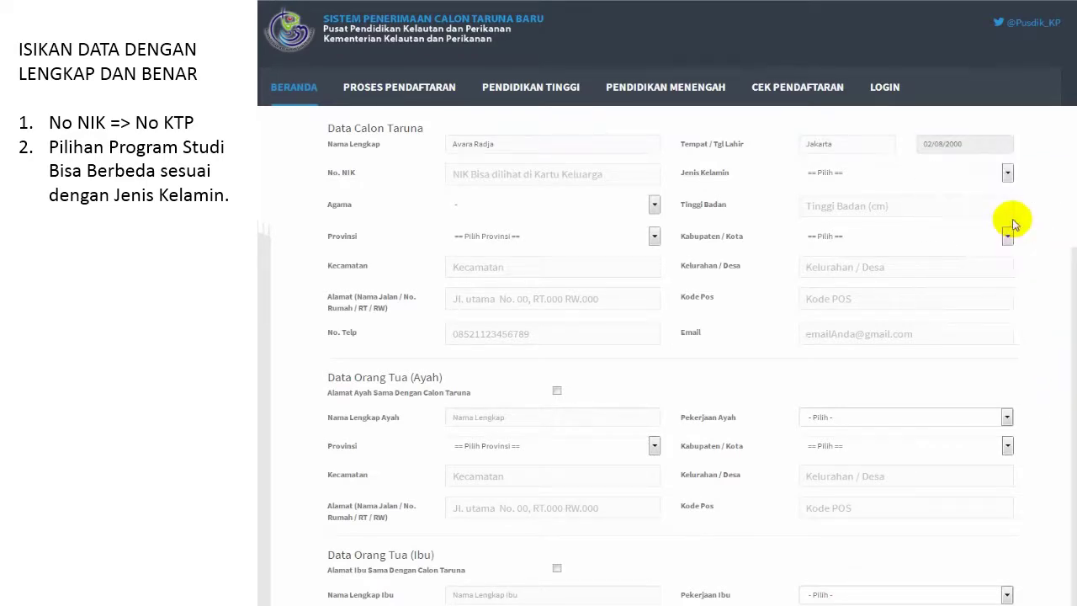
click(478, 172)
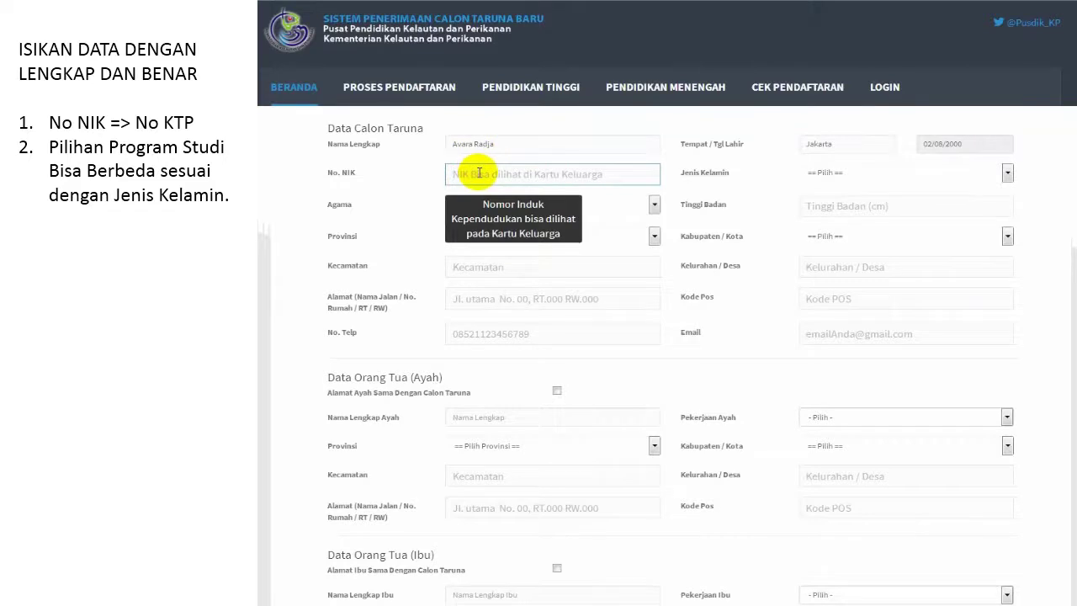
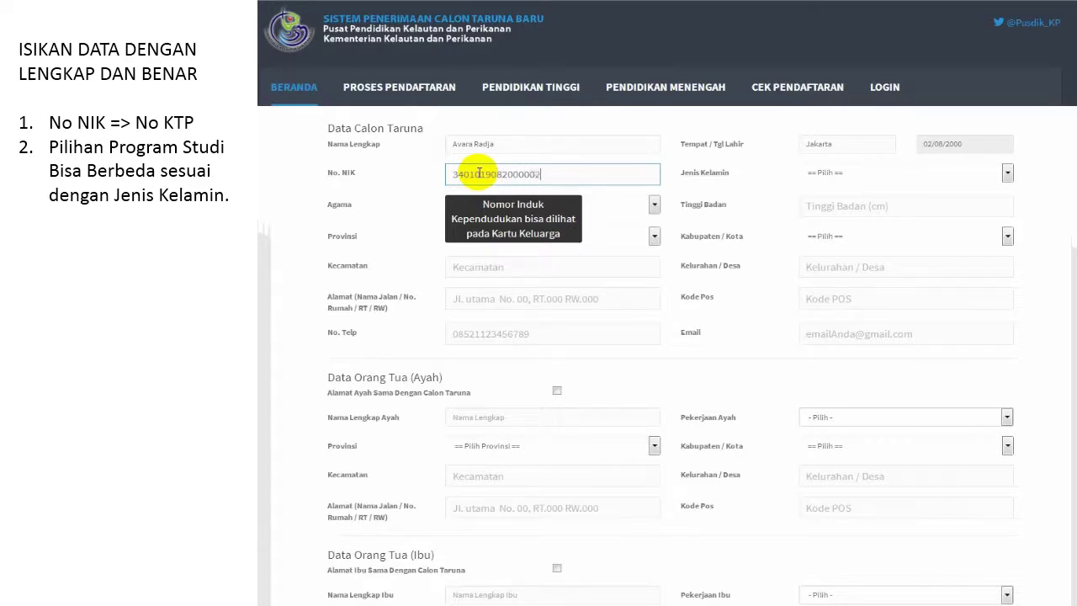
key(Tab)
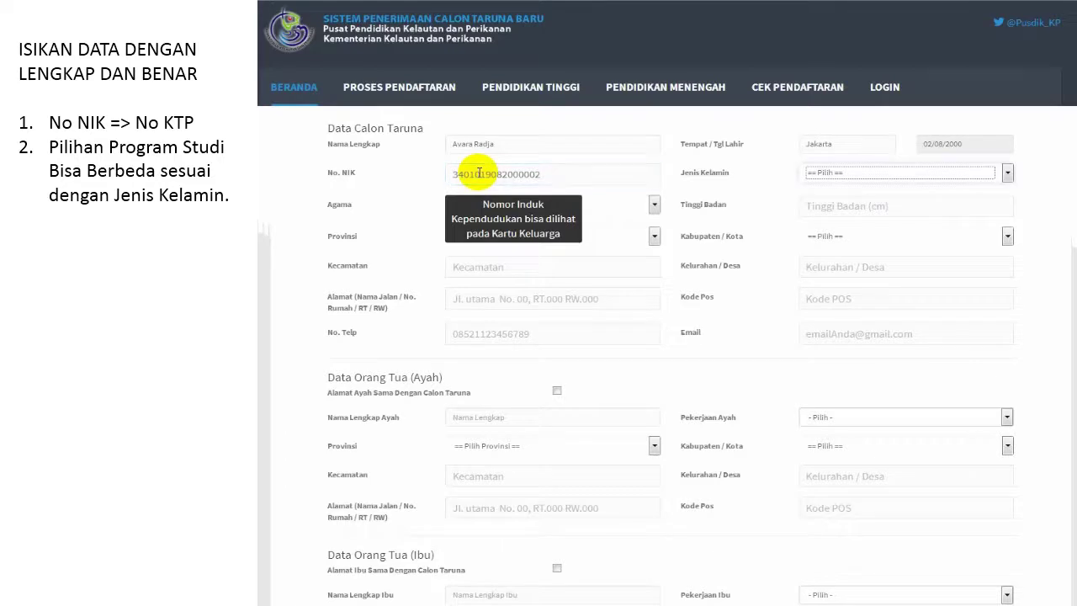
Step: Set gender to Laki-Laki, religion to Islam and body height to 155
click(846, 172)
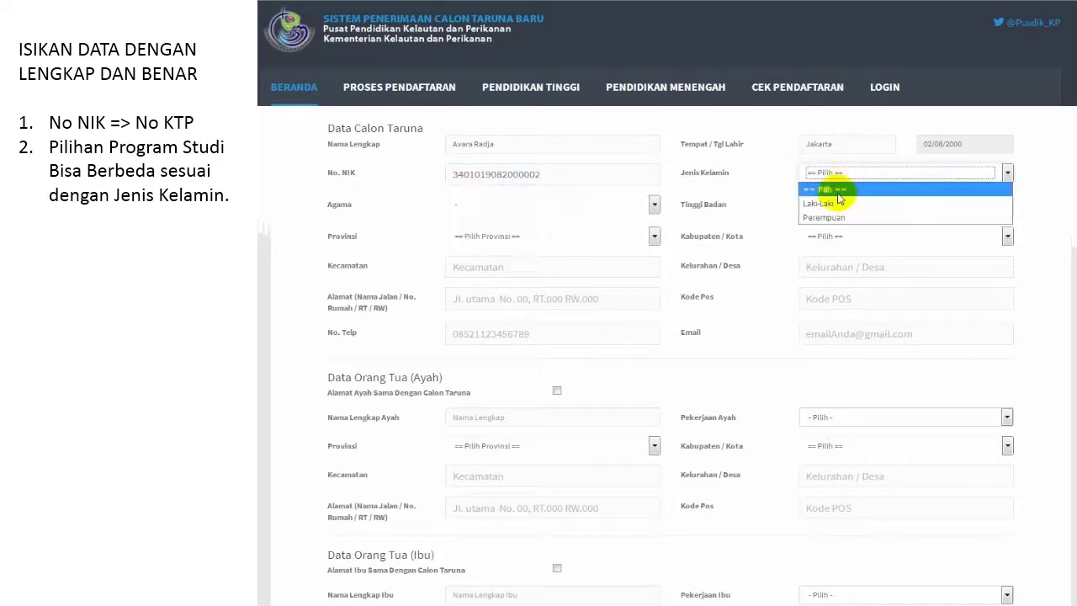
click(822, 204)
click(597, 205)
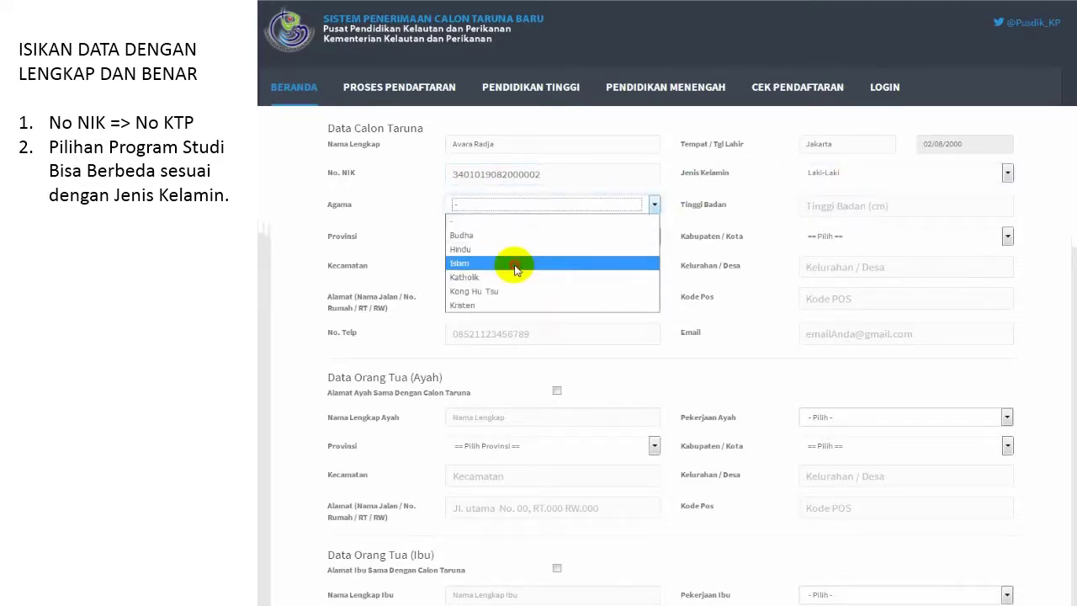
click(513, 264)
click(860, 202)
text(155)
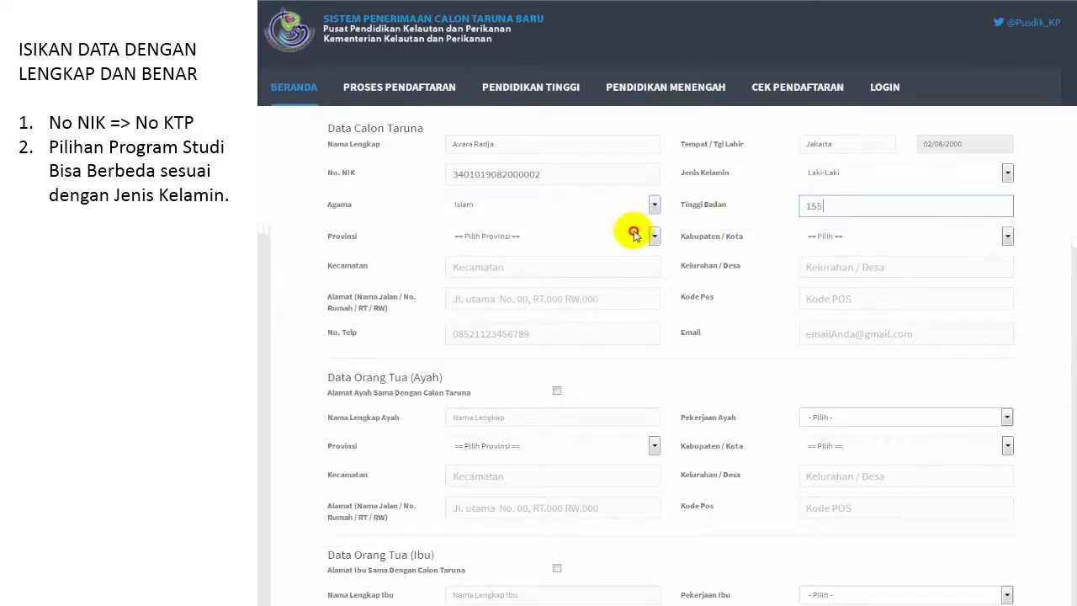
Step: Choose province DKI Jakarta and city Kota Jakarta Selatan, then enter the district and village
click(630, 235)
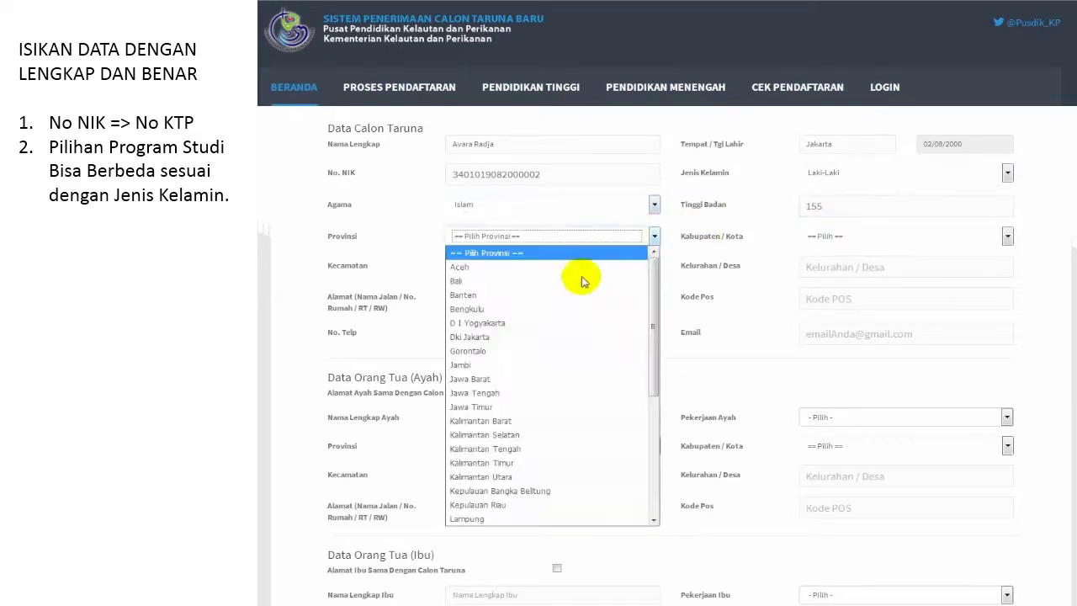
click(492, 336)
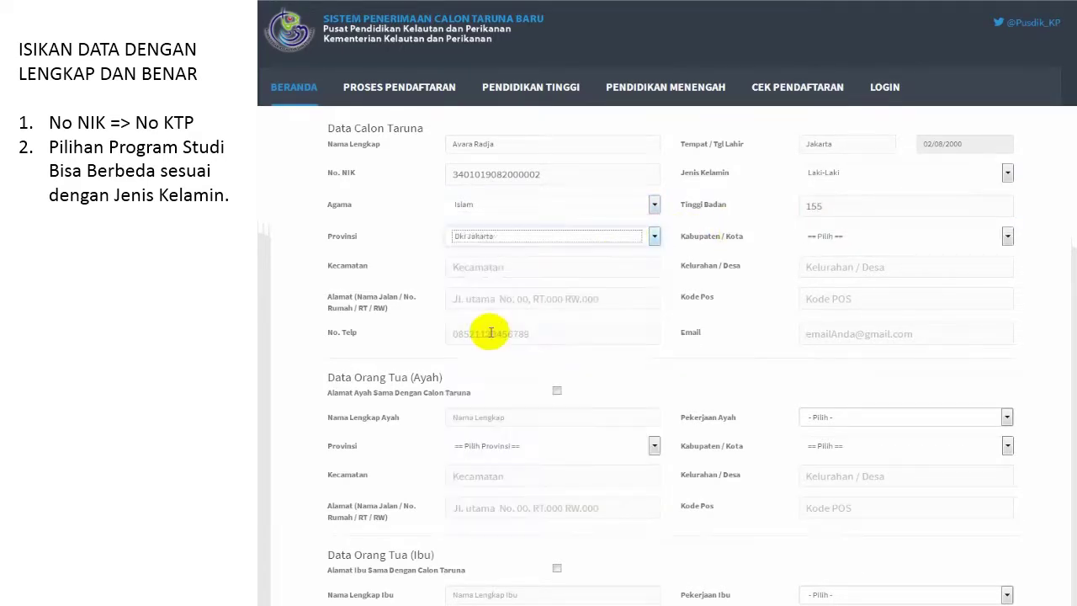
click(829, 236)
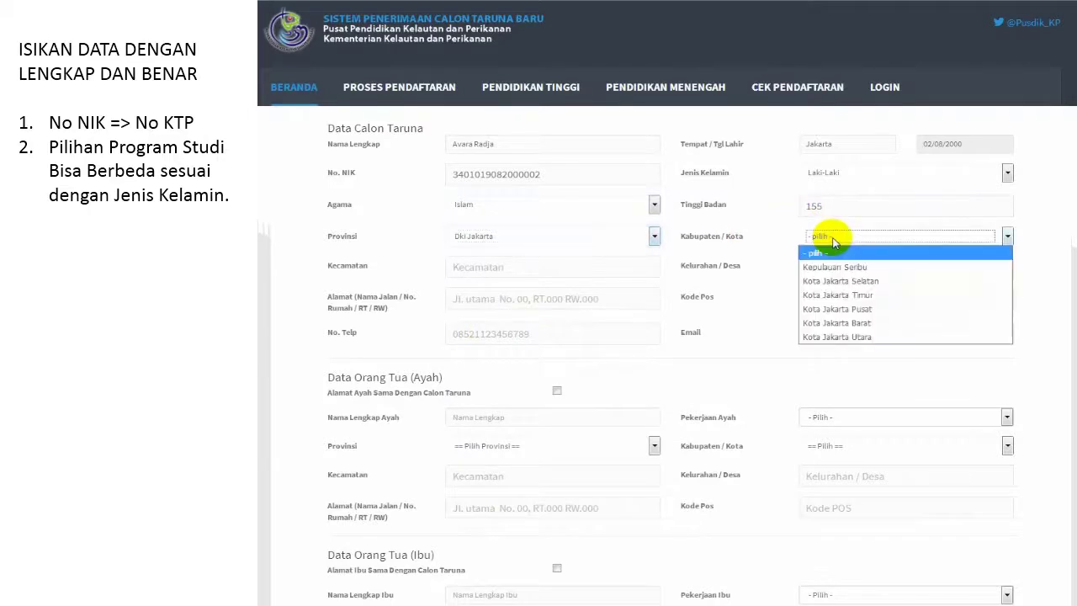
click(843, 284)
click(589, 269)
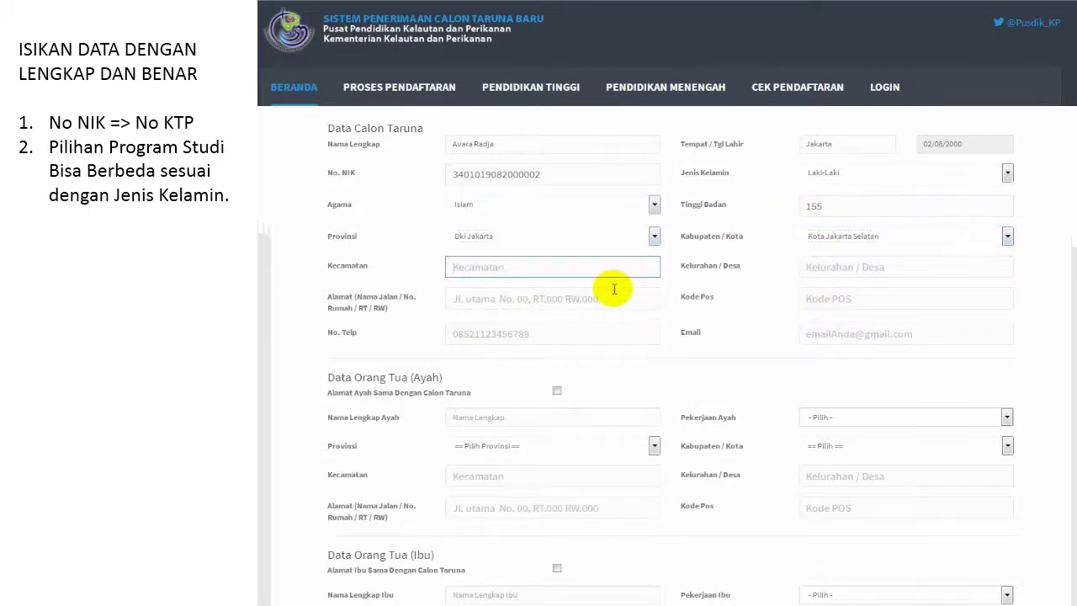
text(Pasar Minggu)
key(Tab)
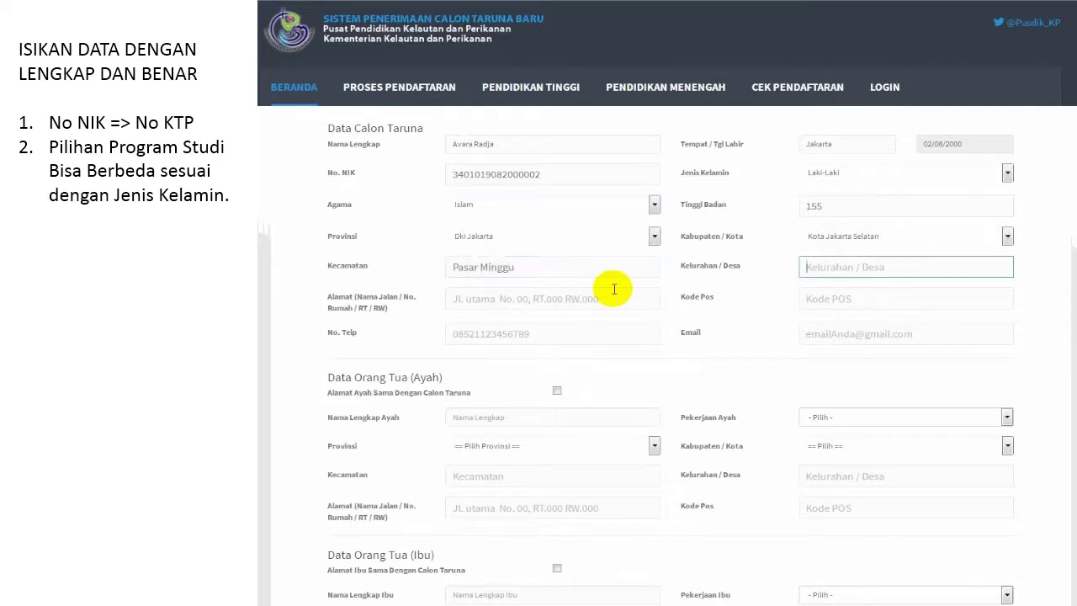
text(Cilandak)
Step: Fill in the candidate's street address, postal code, phone number and e-mail
click(557, 300)
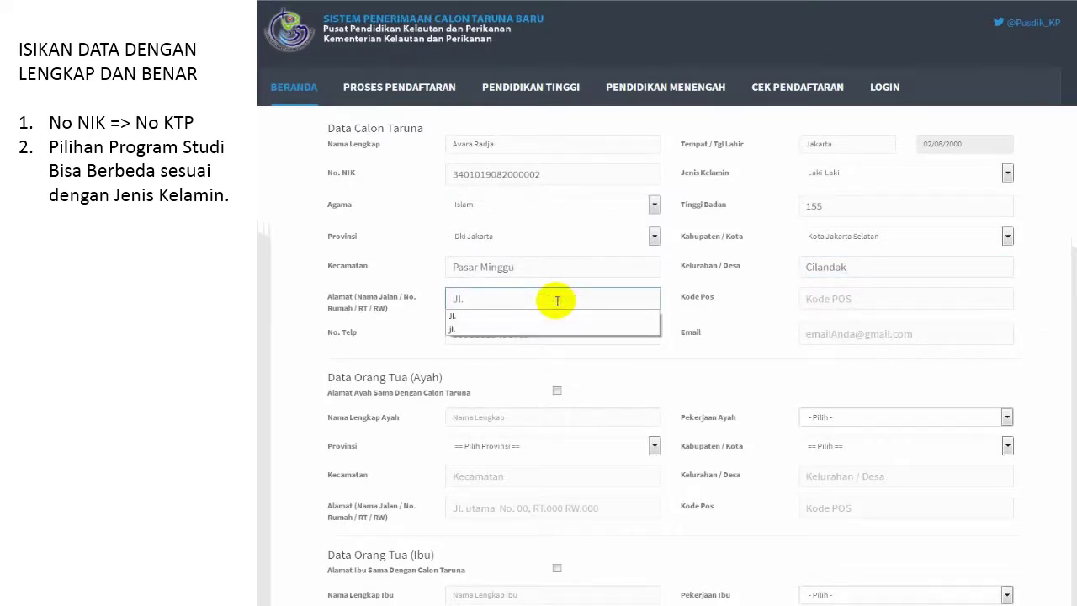
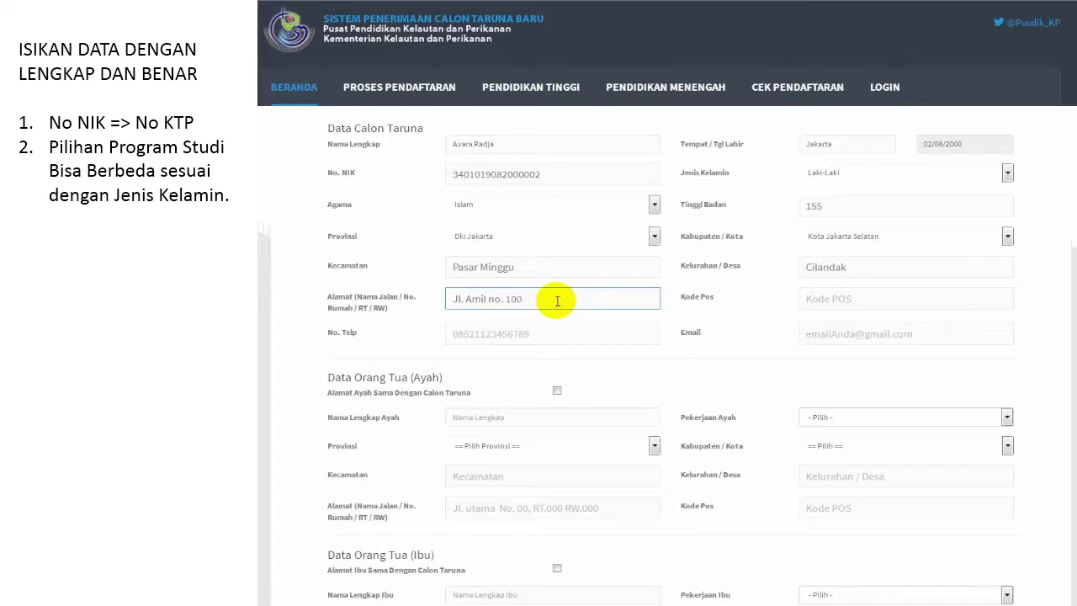
click(835, 297)
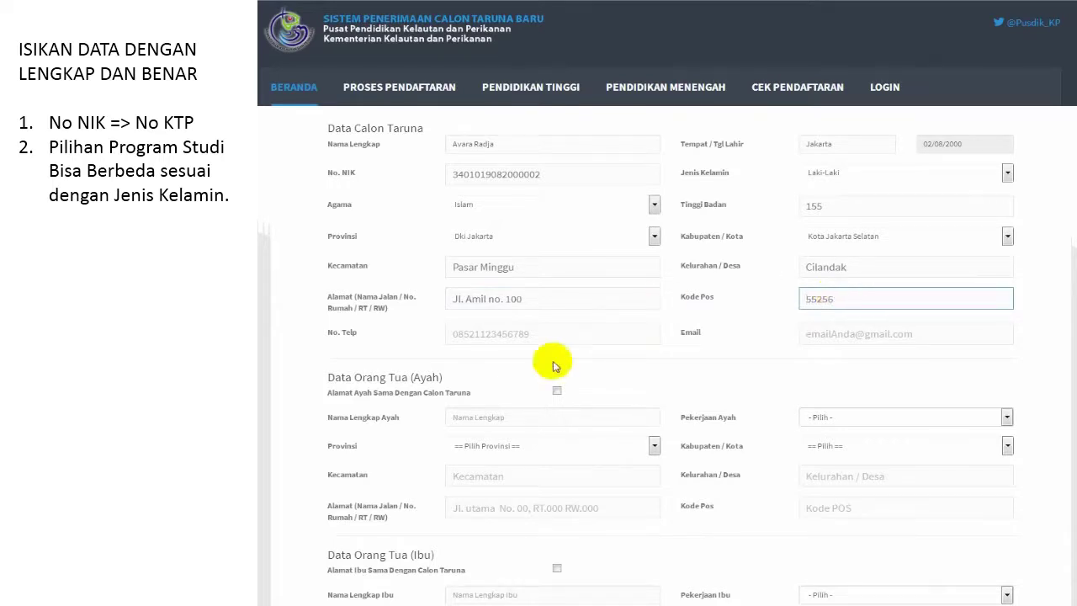
click(560, 336)
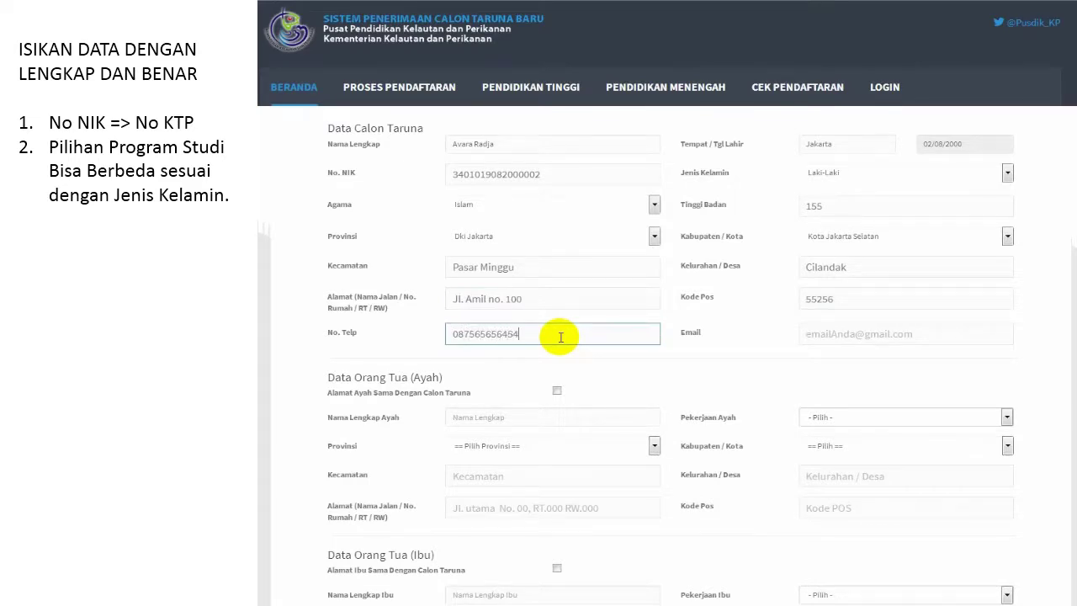
key(Tab)
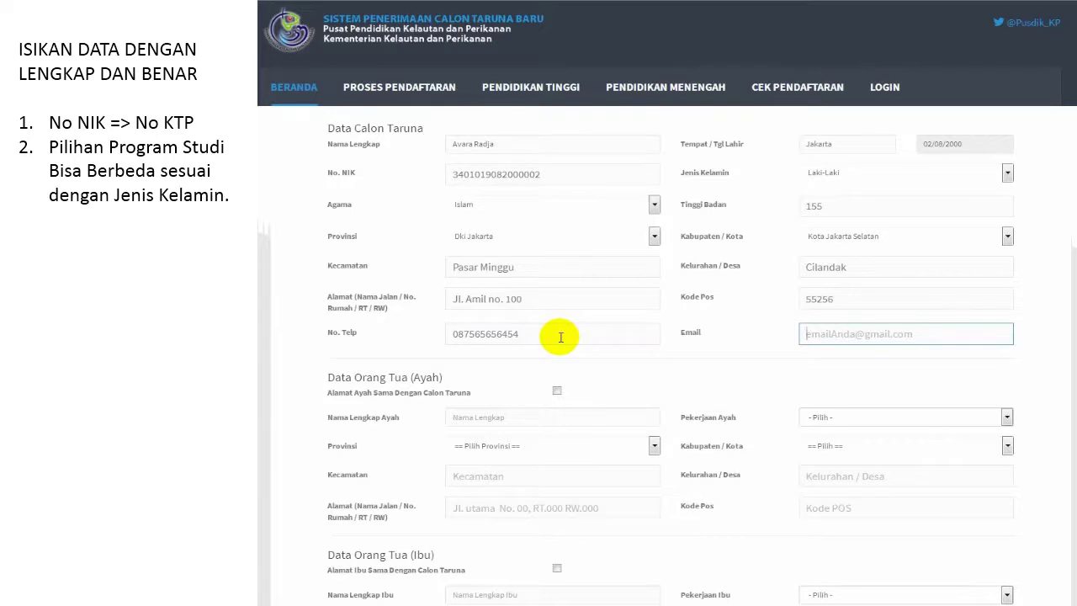
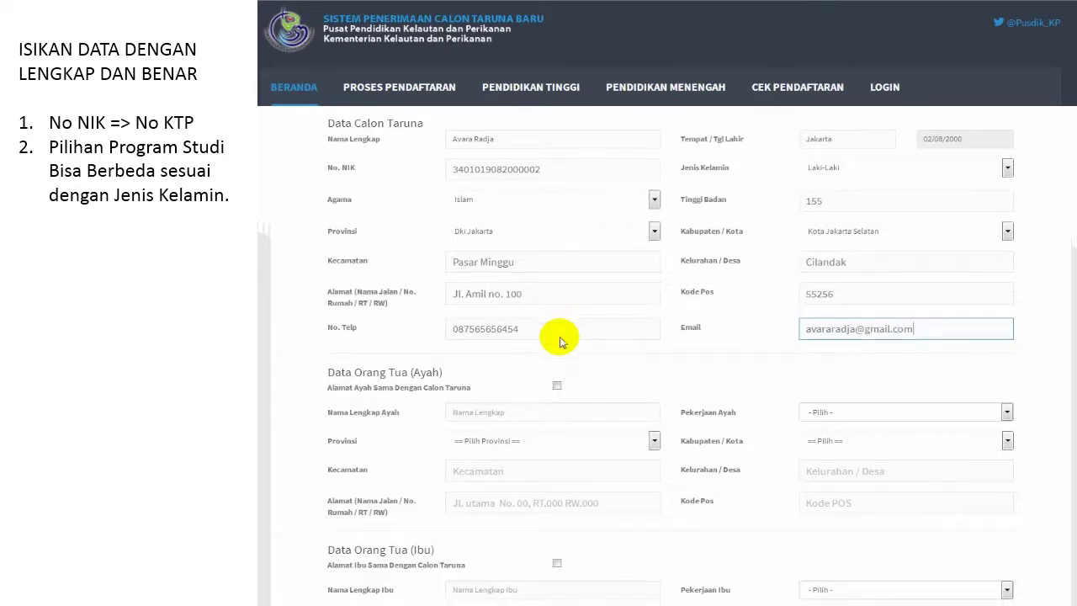
Step: Tick 'Alamat Ayah Sama Dengan Calon Taruna', enter the father's name, and choose Nelayan as occupation
scroll(556, 337, down, 3)
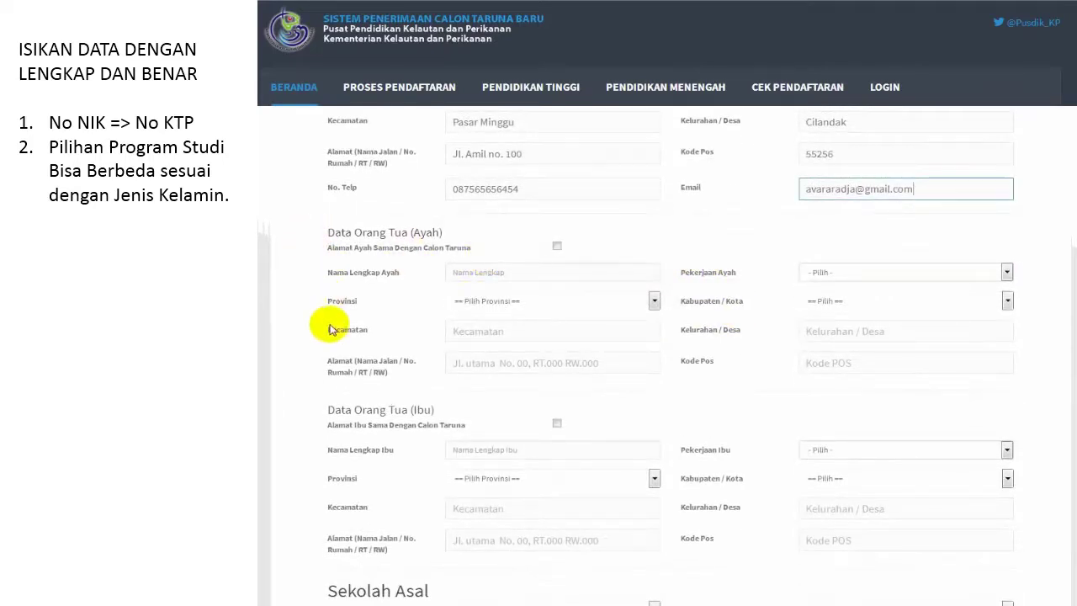
click(556, 247)
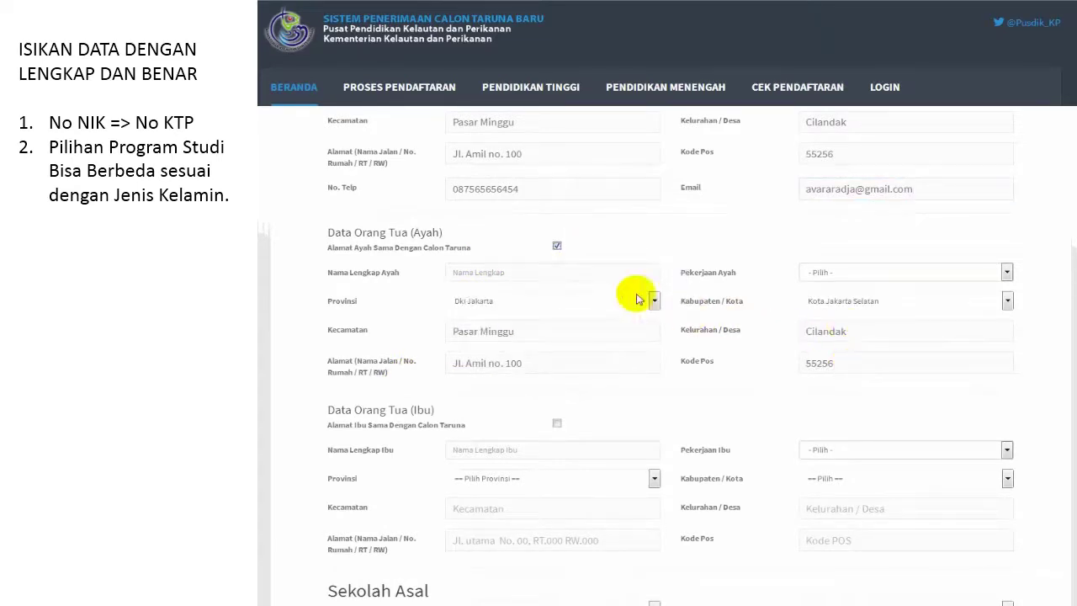
click(623, 272)
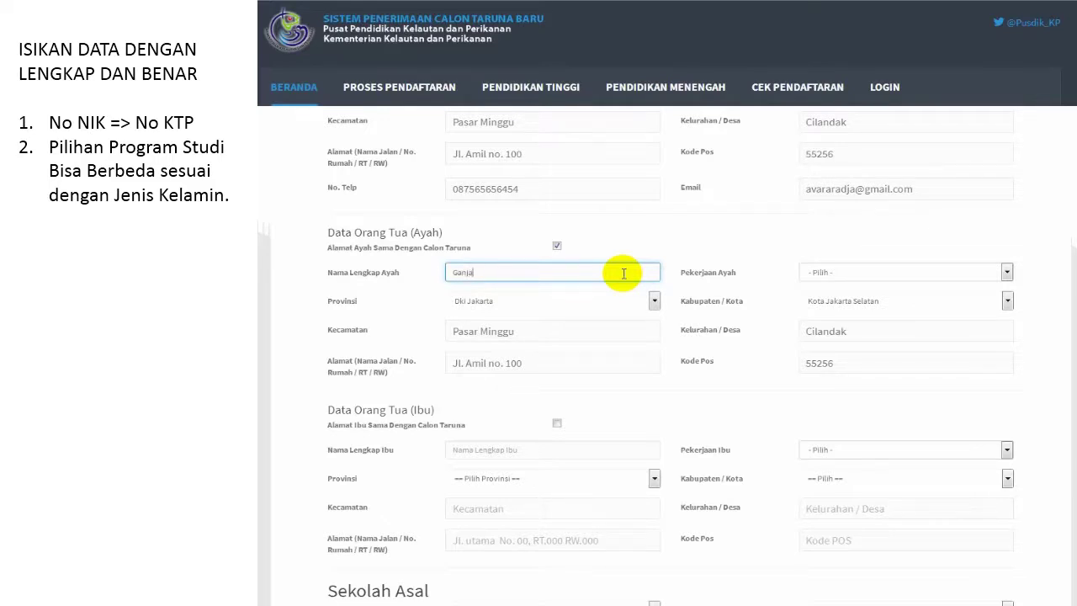
click(854, 273)
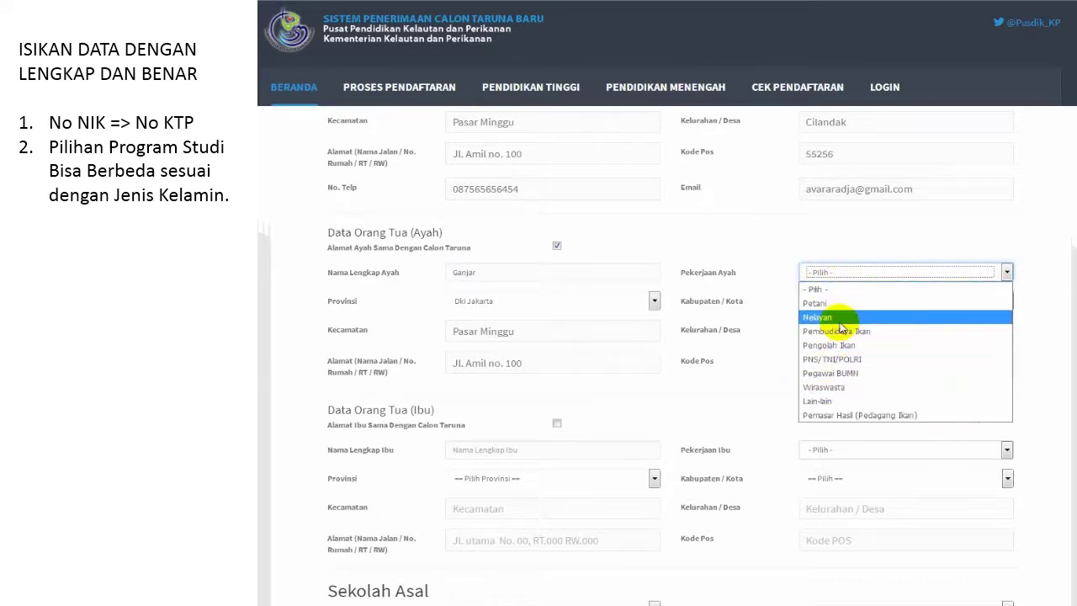
click(837, 317)
scroll(566, 403, down, 2)
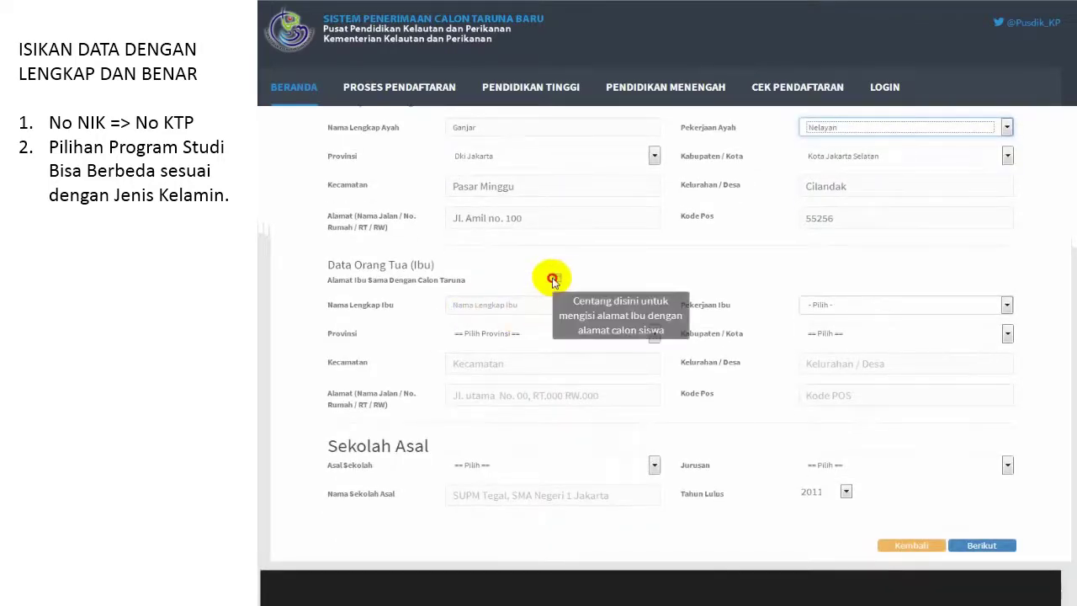
Step: Tick 'Alamat Ibu Sama Dengan Calon Taruna', enter the mother's name, and choose Ibu Rumah Tangga as occupation
click(556, 280)
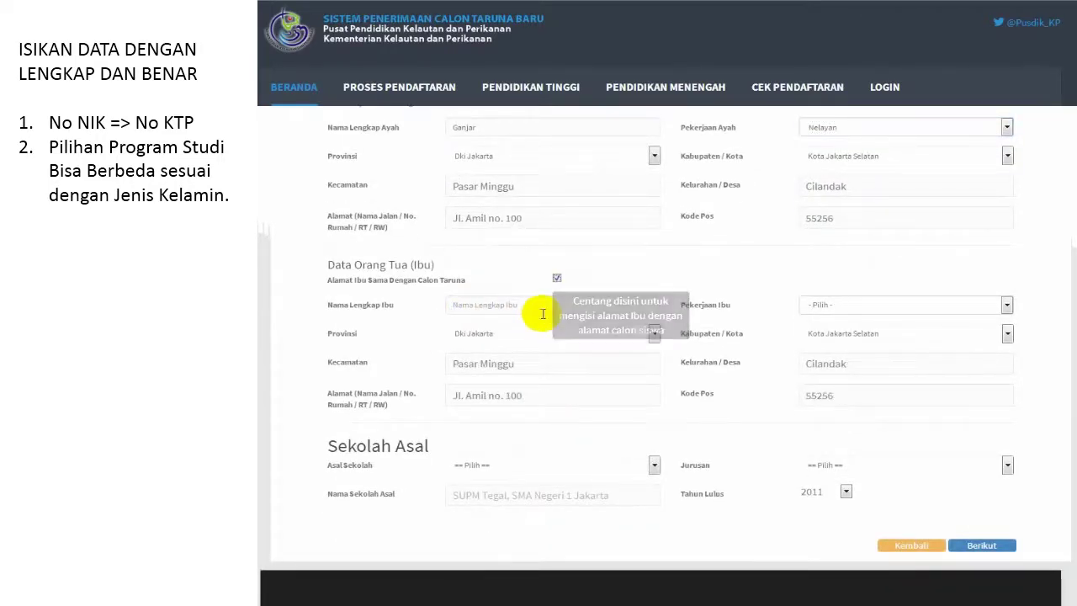
click(542, 313)
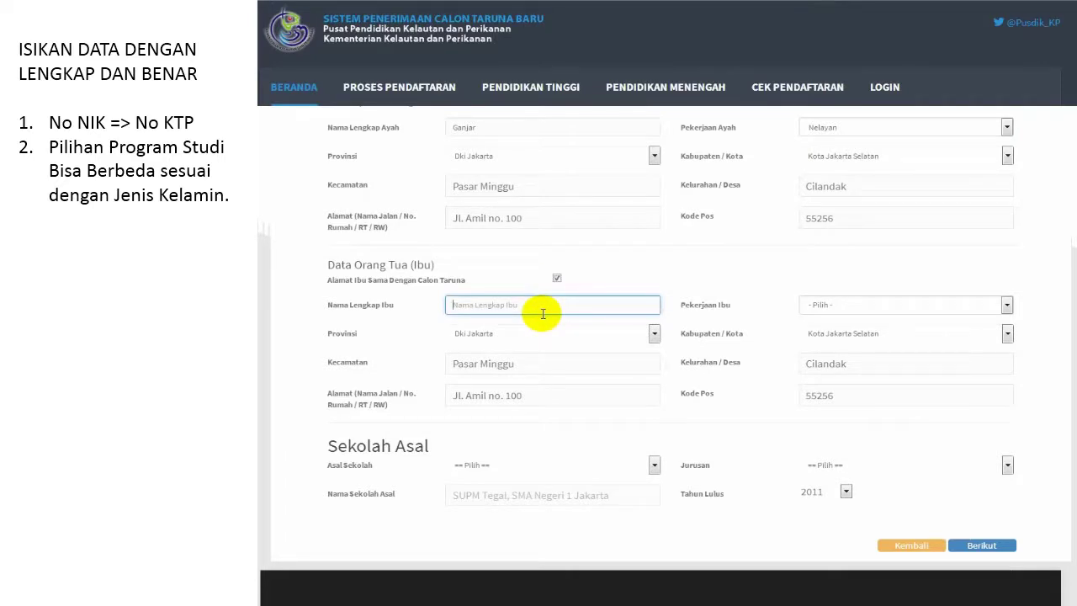
text(Dona)
click(820, 304)
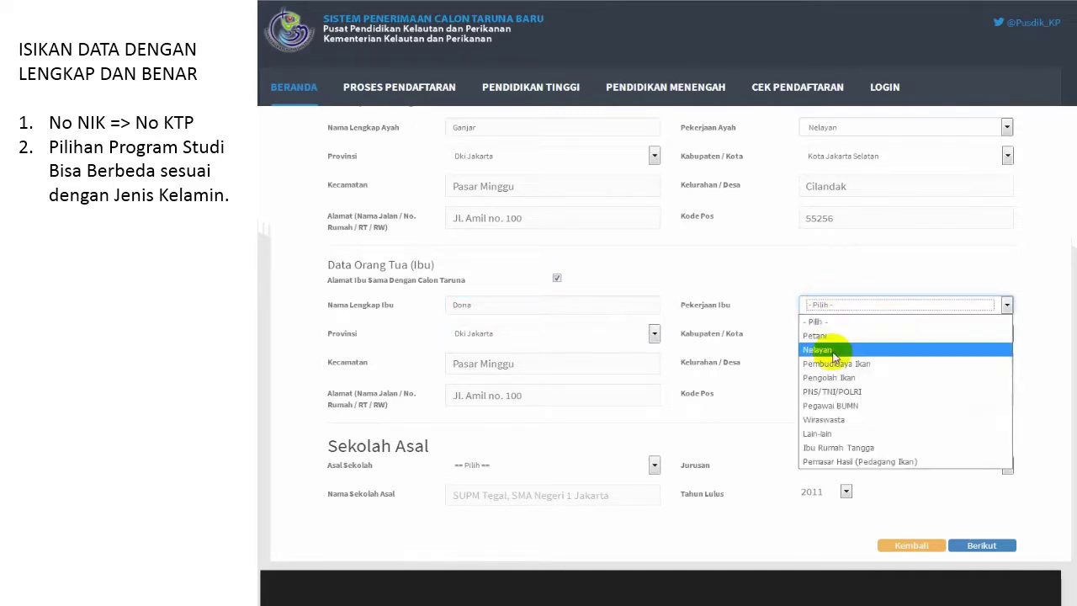
click(828, 447)
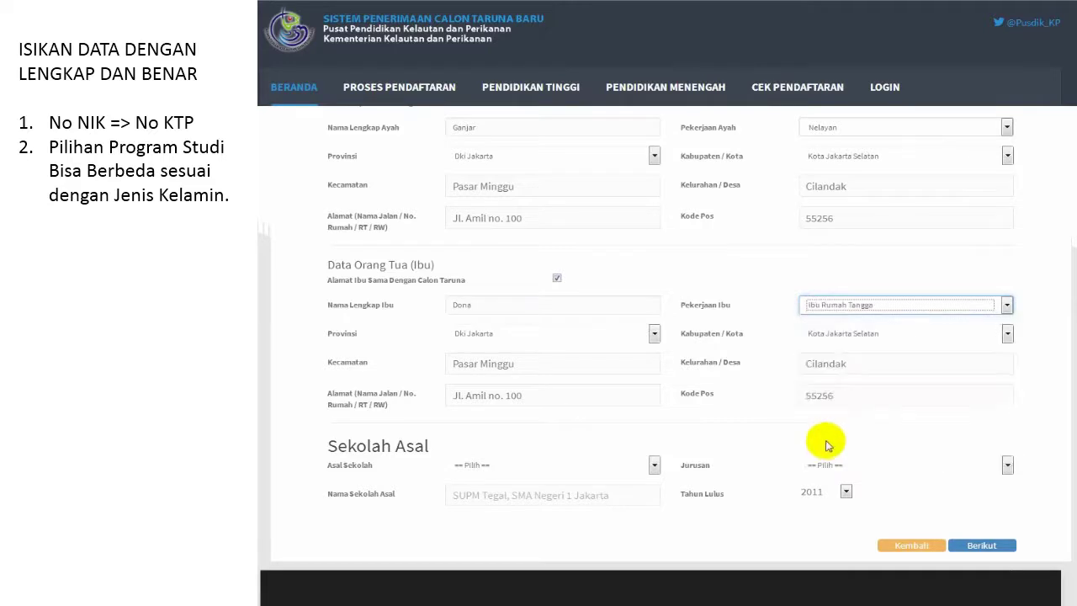
click(515, 469)
click(512, 472)
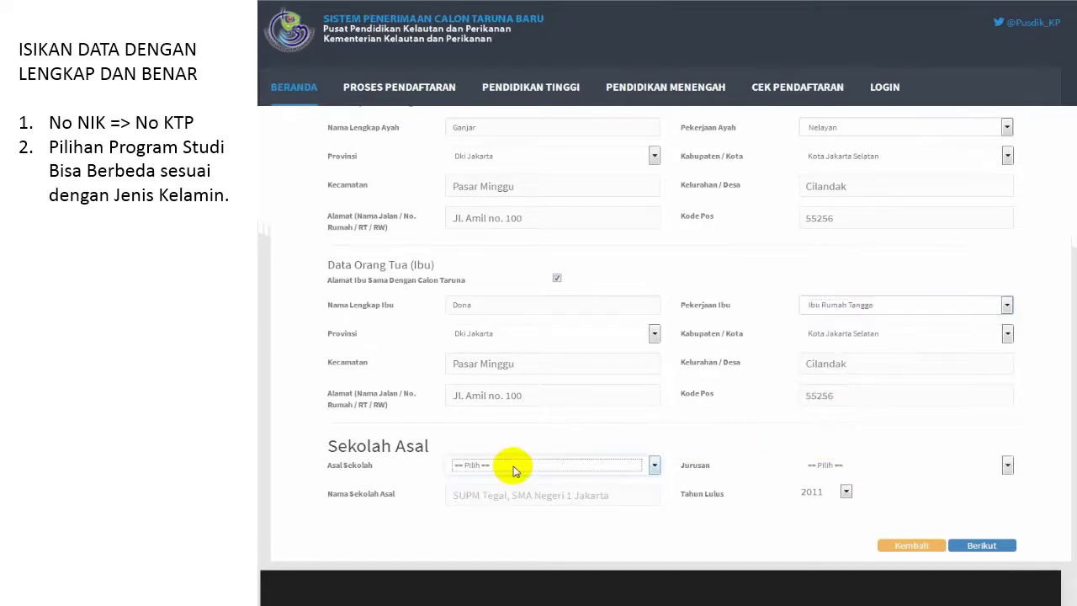
Step: Set the school type to SUPM with Nautika as the major
scroll(517, 458, down, 1)
click(538, 397)
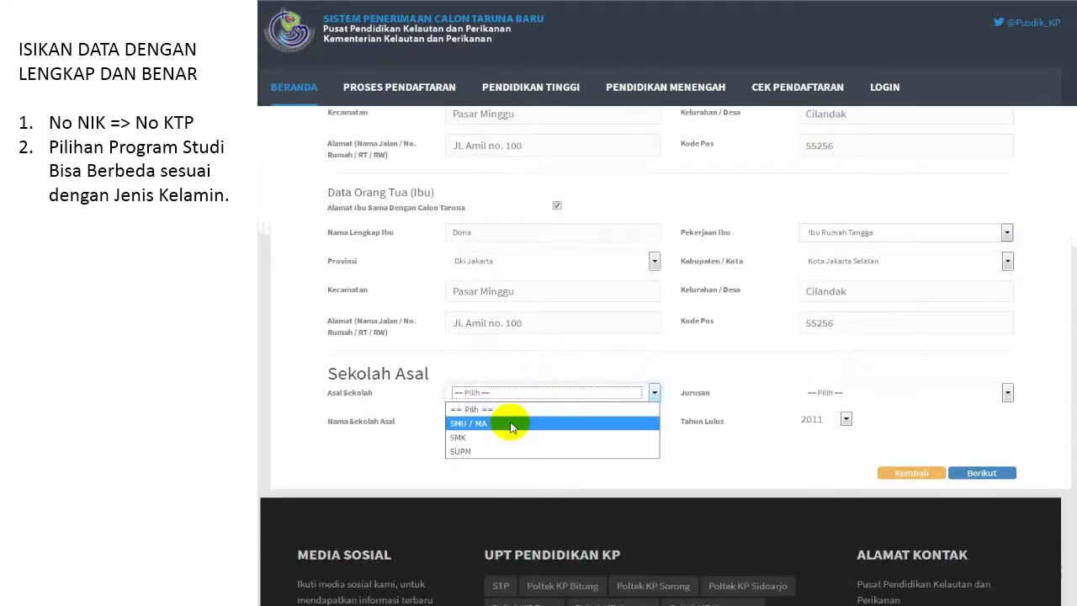
click(511, 423)
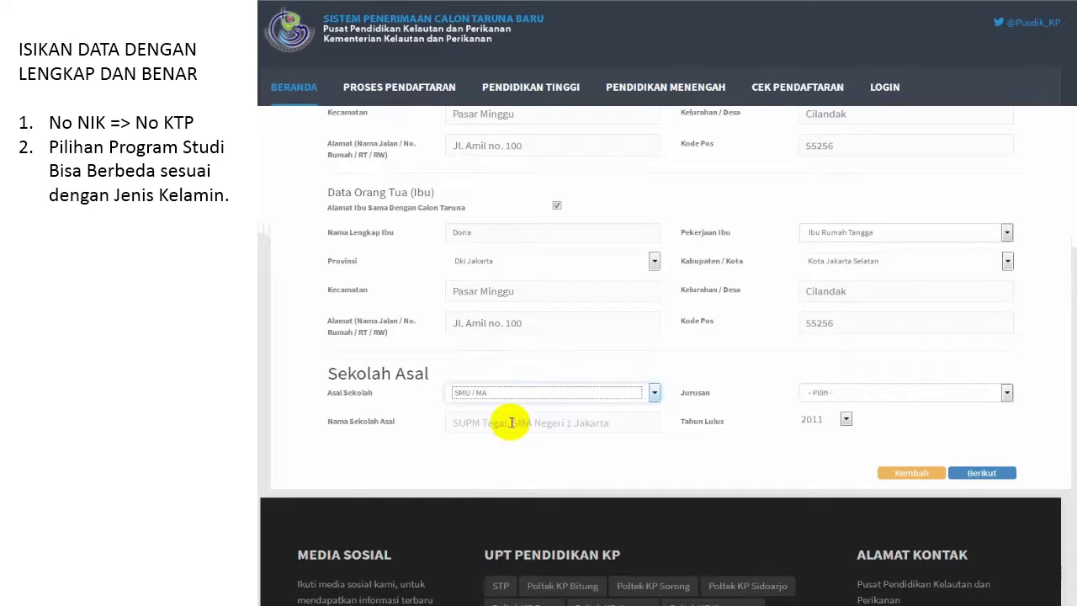
click(810, 395)
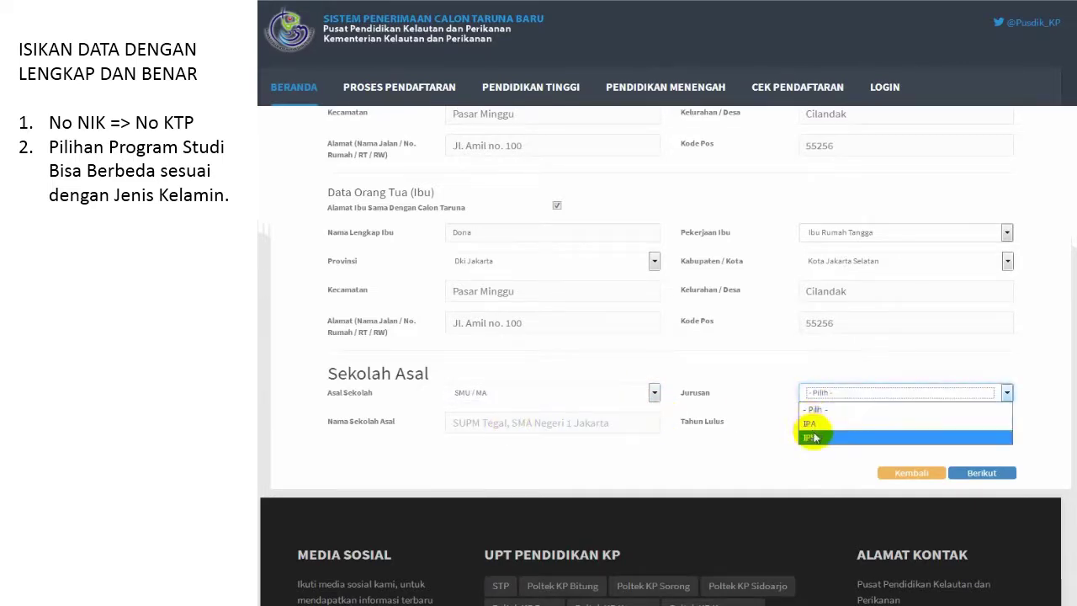
click(614, 395)
click(511, 440)
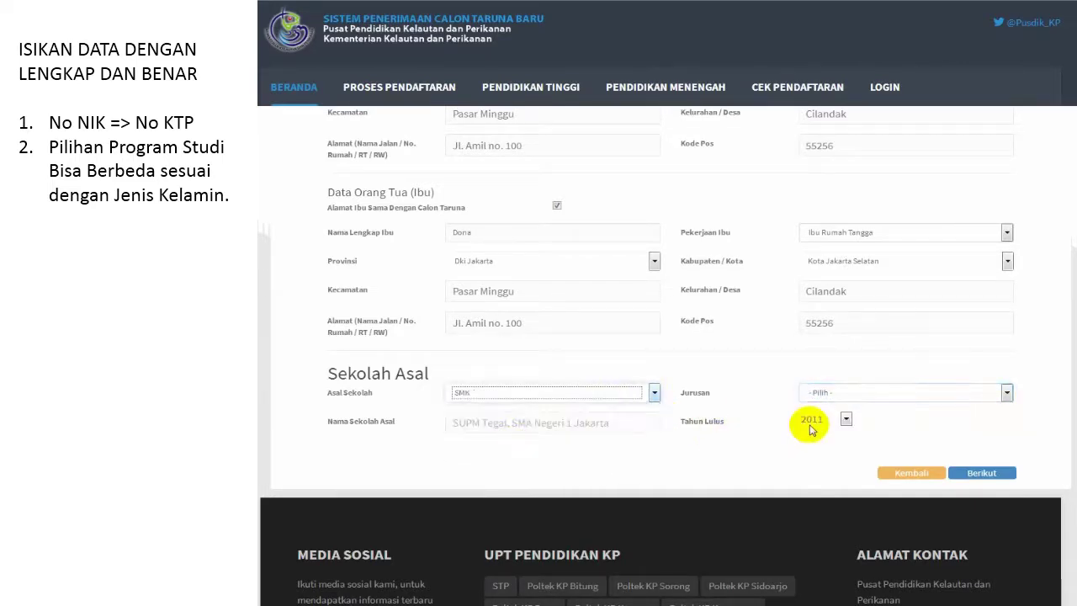
click(858, 396)
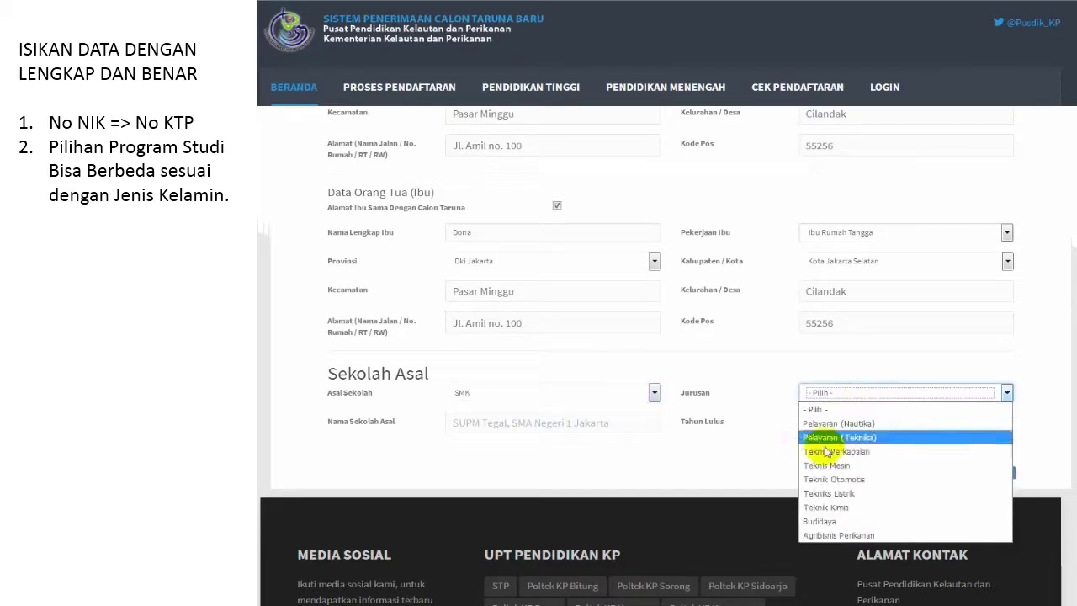
click(608, 392)
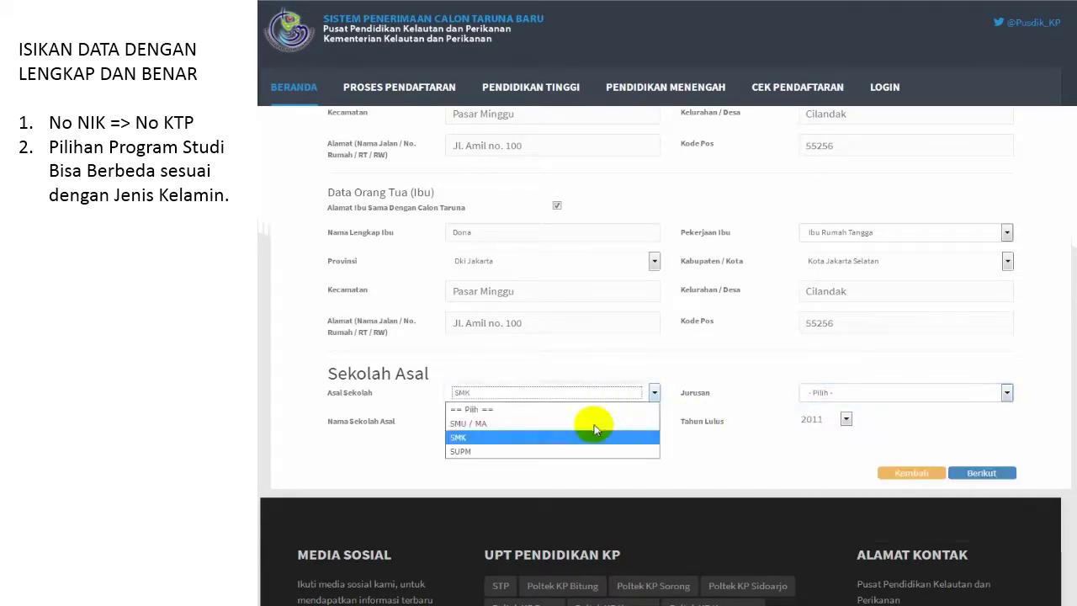
click(557, 450)
click(837, 397)
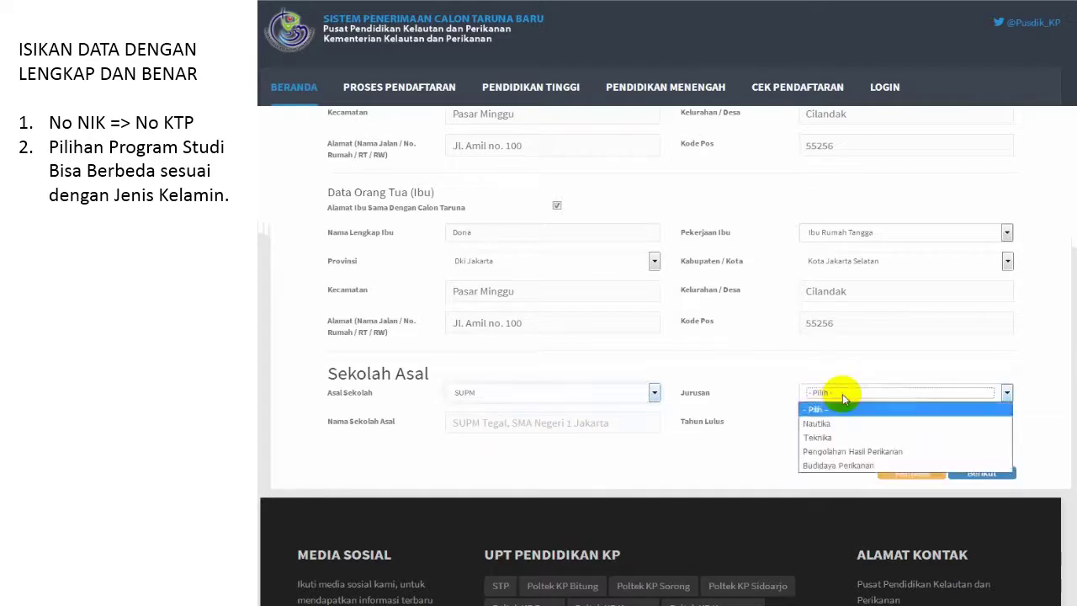
click(841, 393)
click(841, 393)
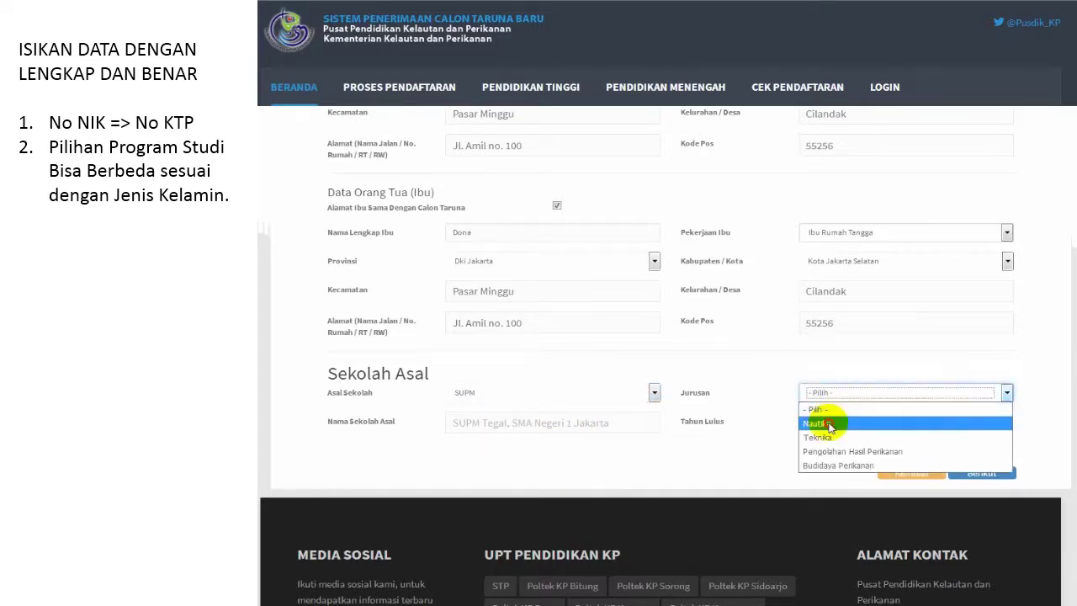
click(828, 424)
Step: Enter school name 'SUPM Tegal', graduation year 2016, and continue to the next form step
click(568, 424)
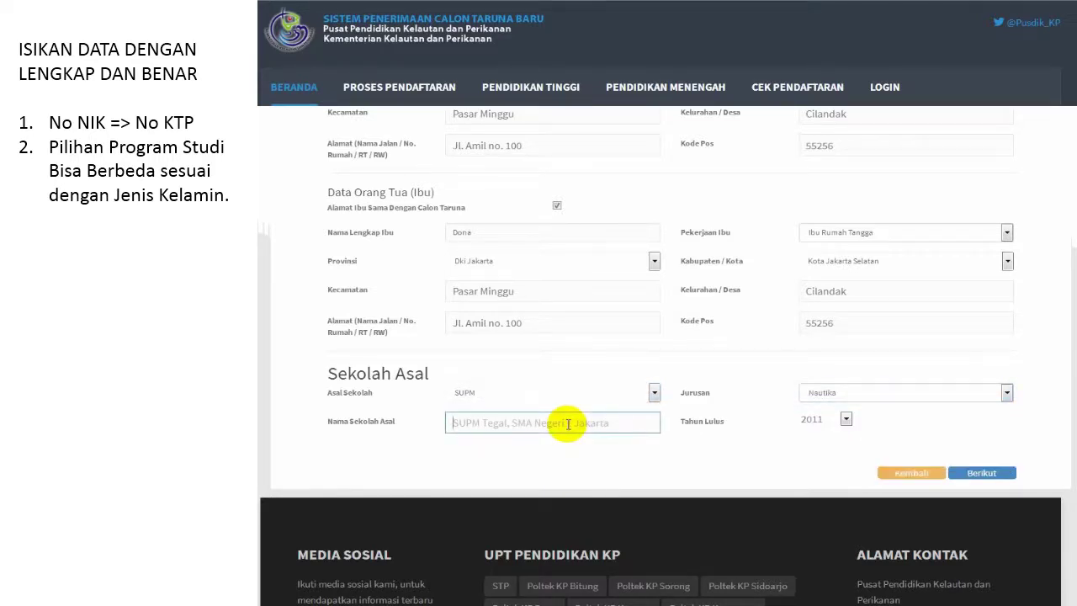
text(SU)
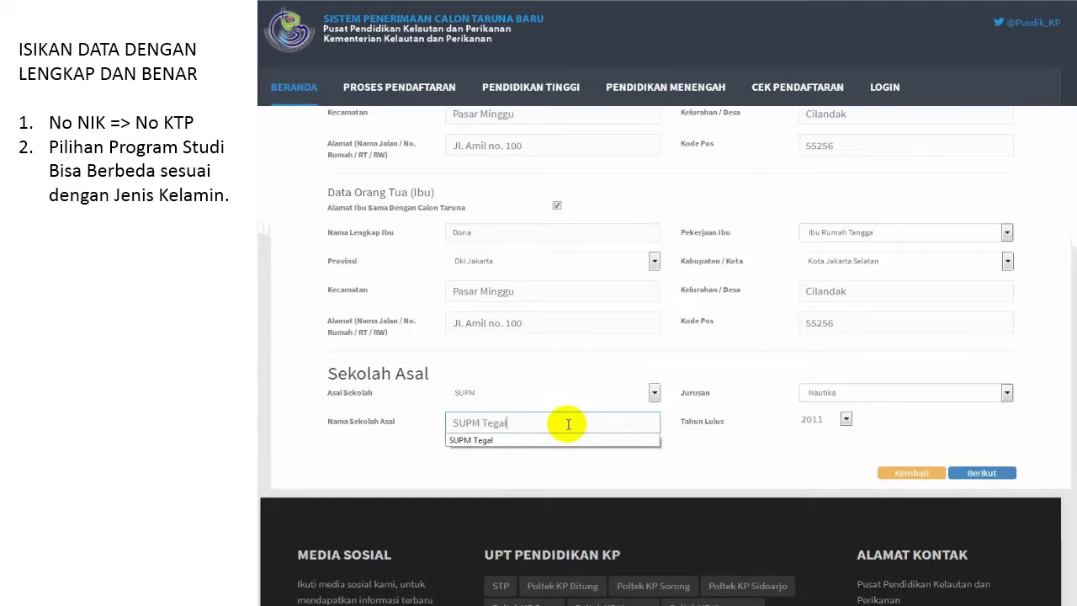
text(PM Tegal)
click(846, 418)
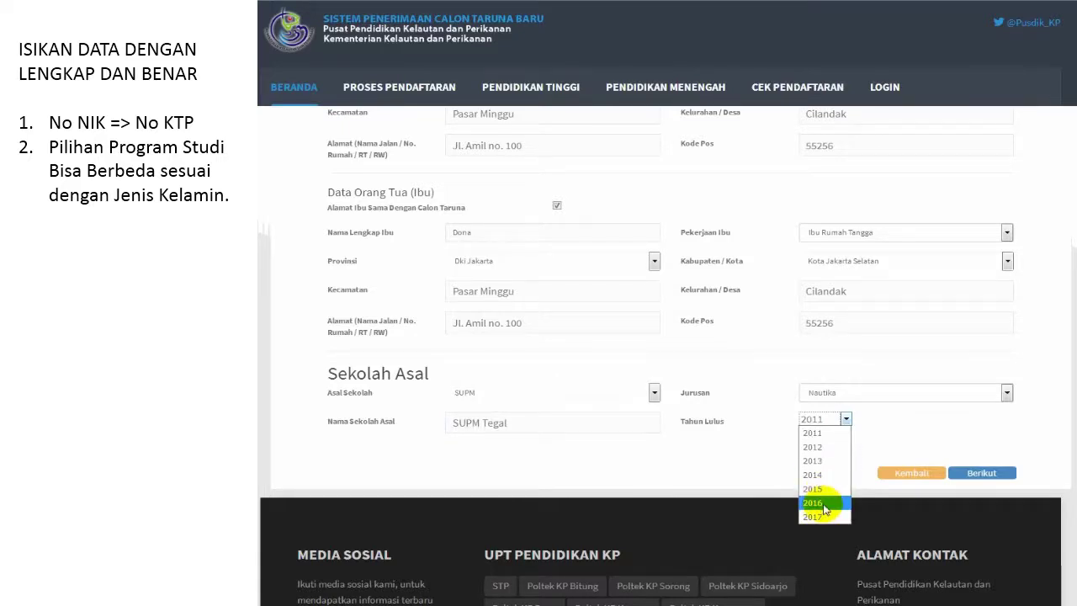
click(813, 503)
click(989, 473)
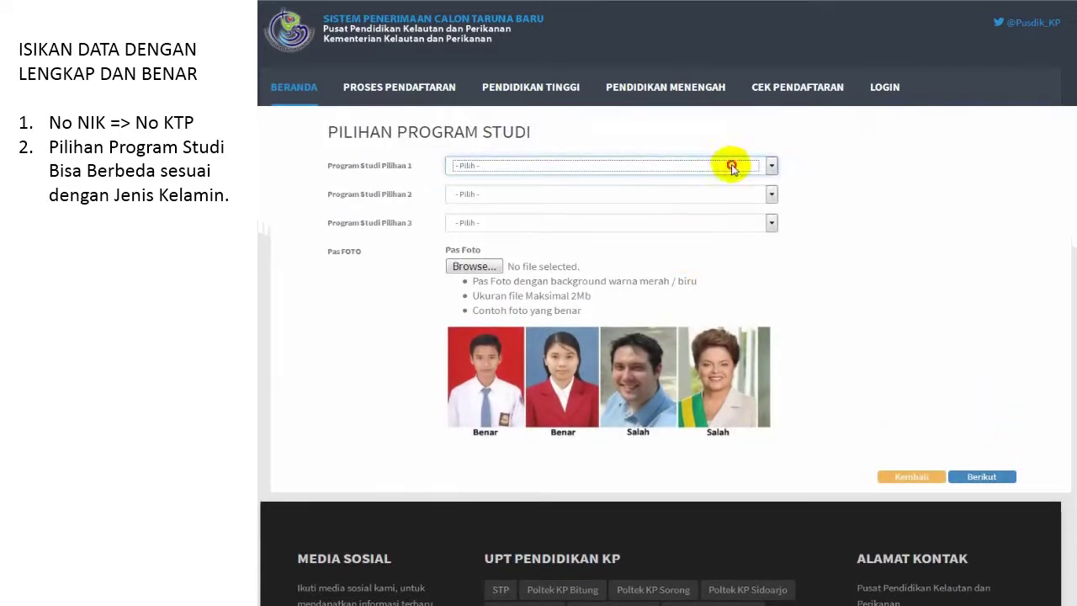
Step: Choose Teknologi Kelautan, Budidaya Ikan and Pengolahan Hasil Laut as first, second and third study choices
click(731, 167)
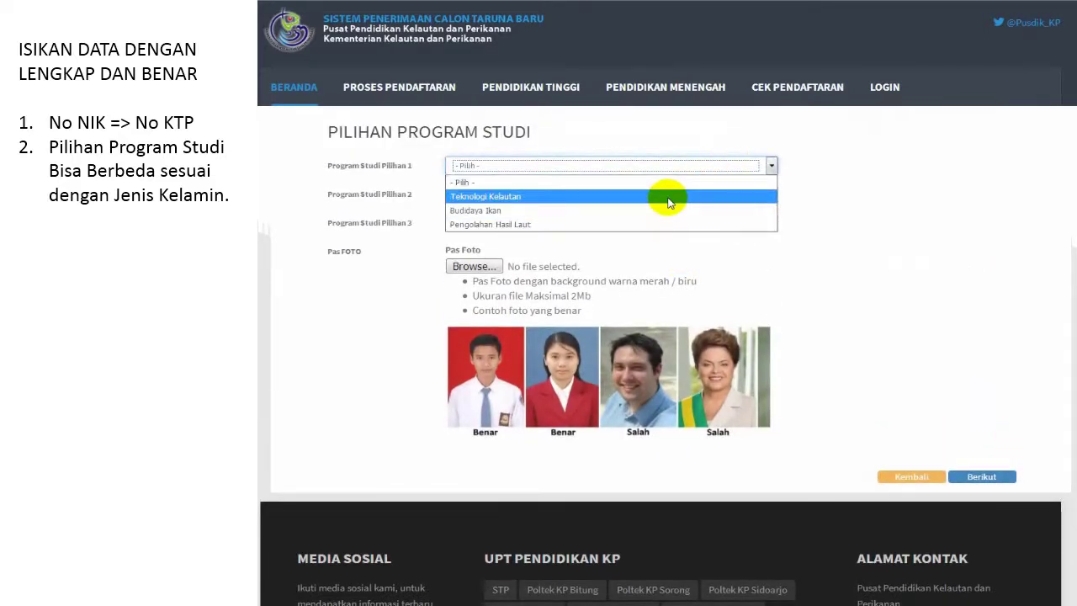
click(669, 198)
click(673, 193)
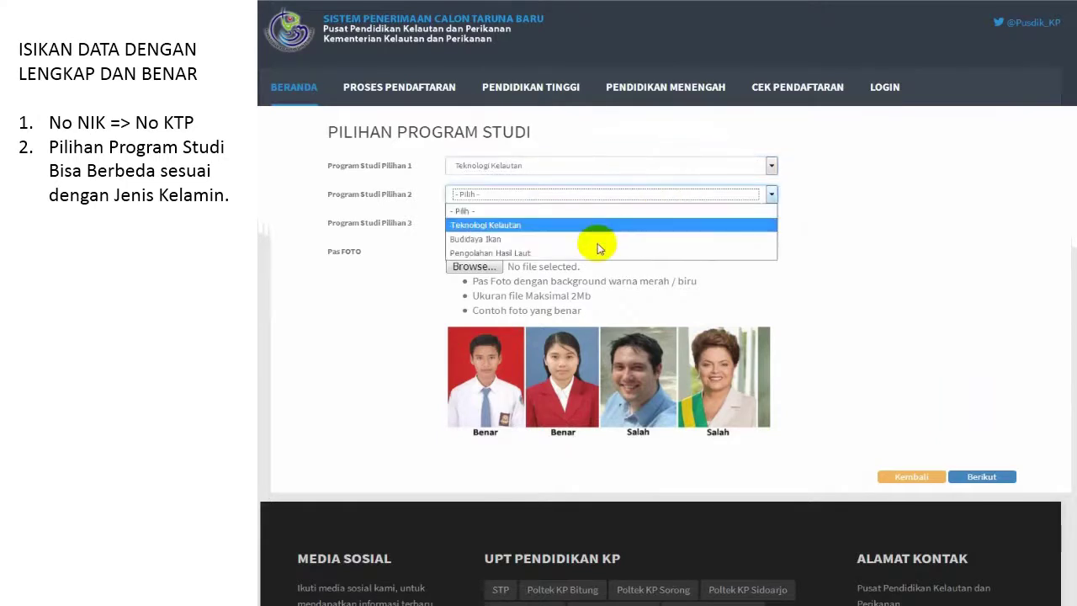
click(598, 241)
click(607, 223)
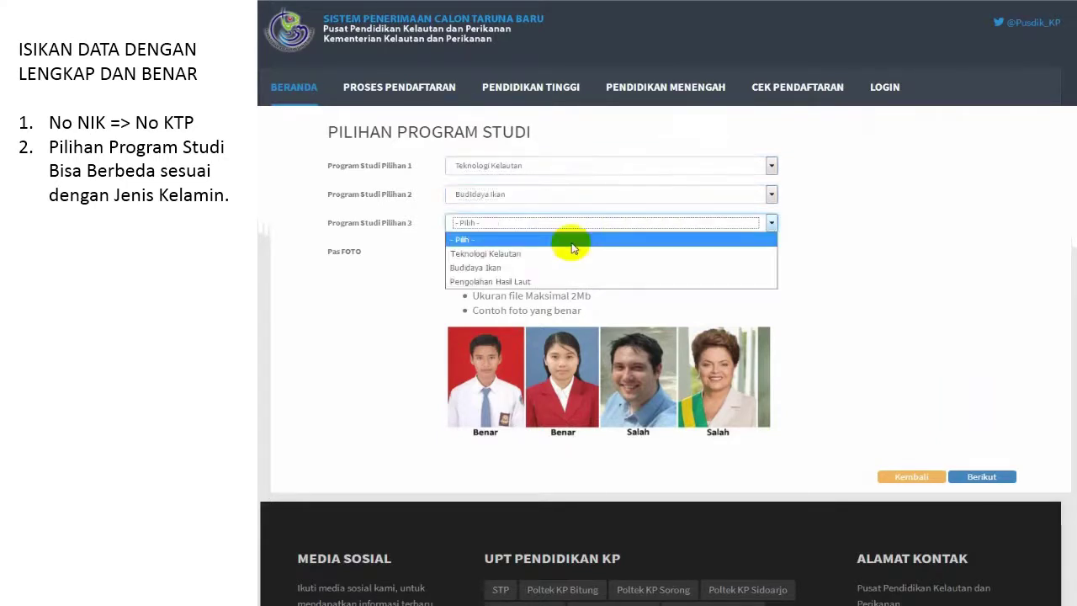
click(519, 281)
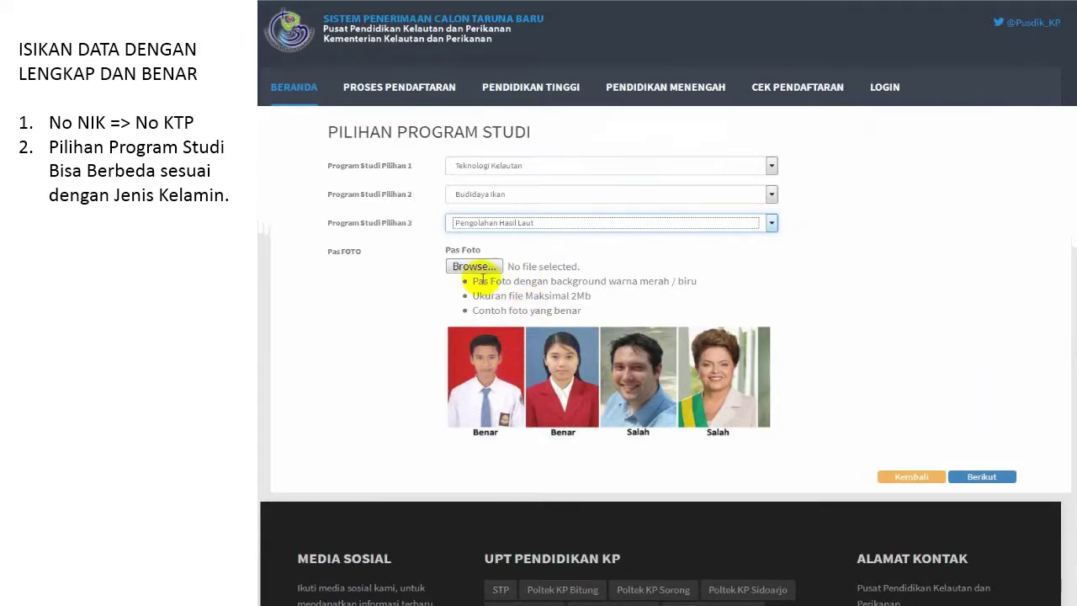
Step: Note the 2Mb size limit and attach the applicant's JPG photo as pas foto
click(474, 299)
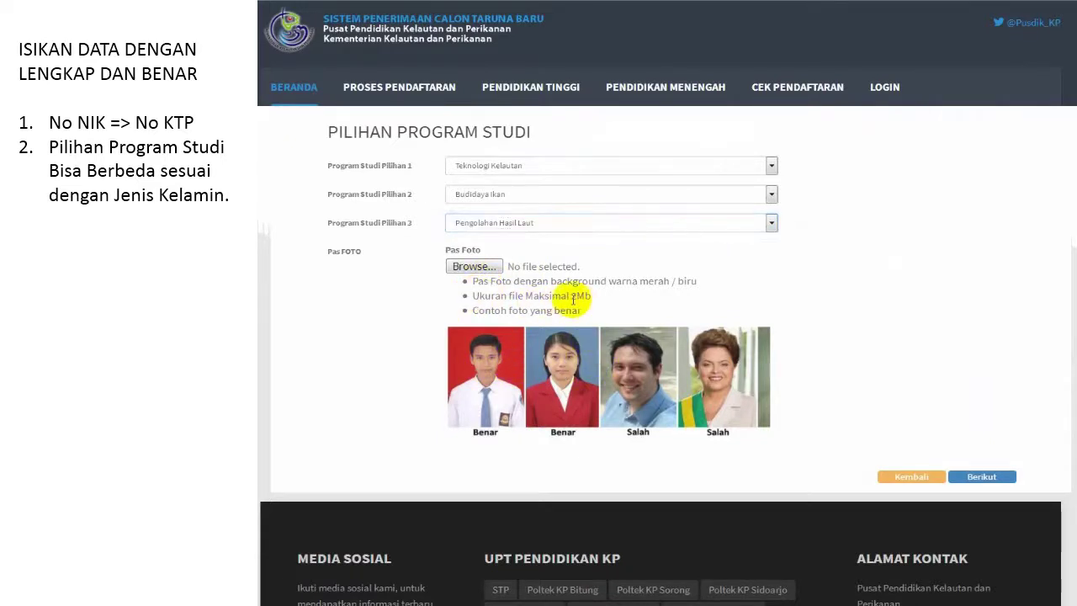
drag(473, 298, 623, 304)
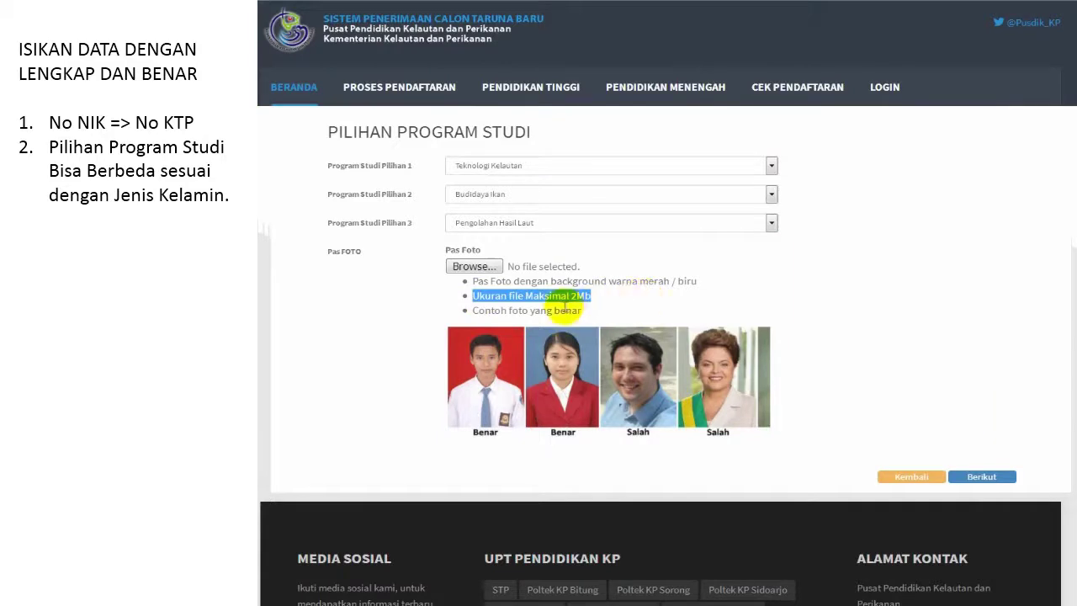
click(494, 265)
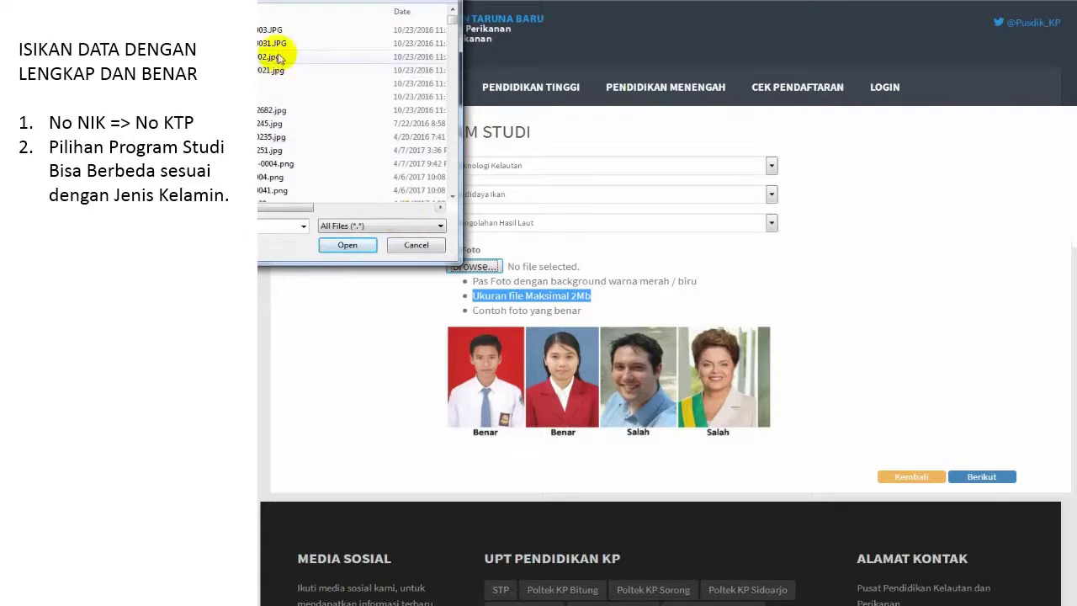
click(273, 43)
click(347, 246)
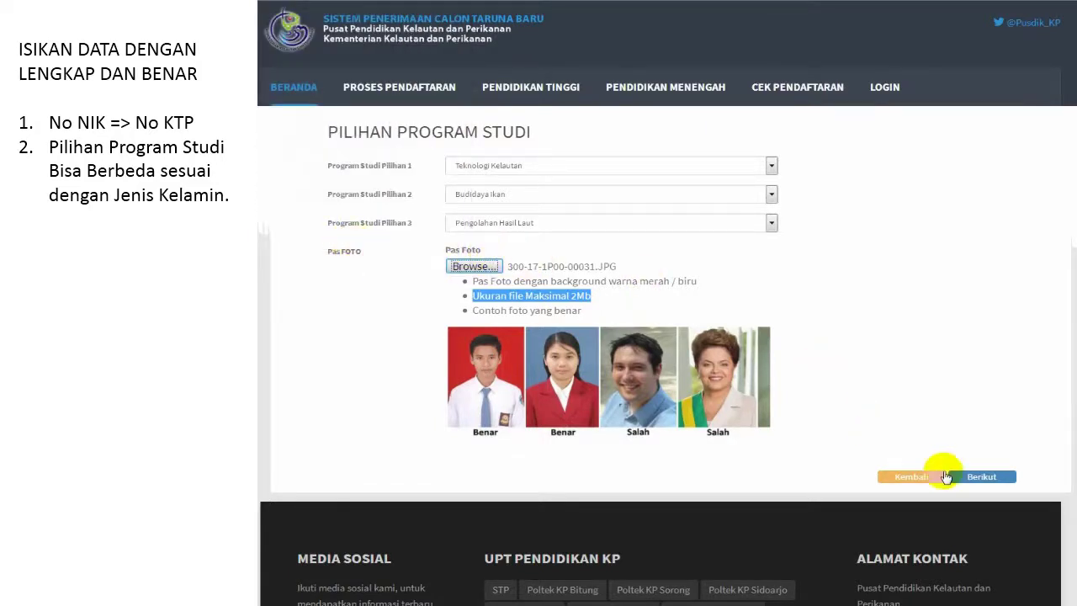
Step: Open the Konfirmasi page, highlight the fee transfer instructions, and review the data down to Submit
click(973, 475)
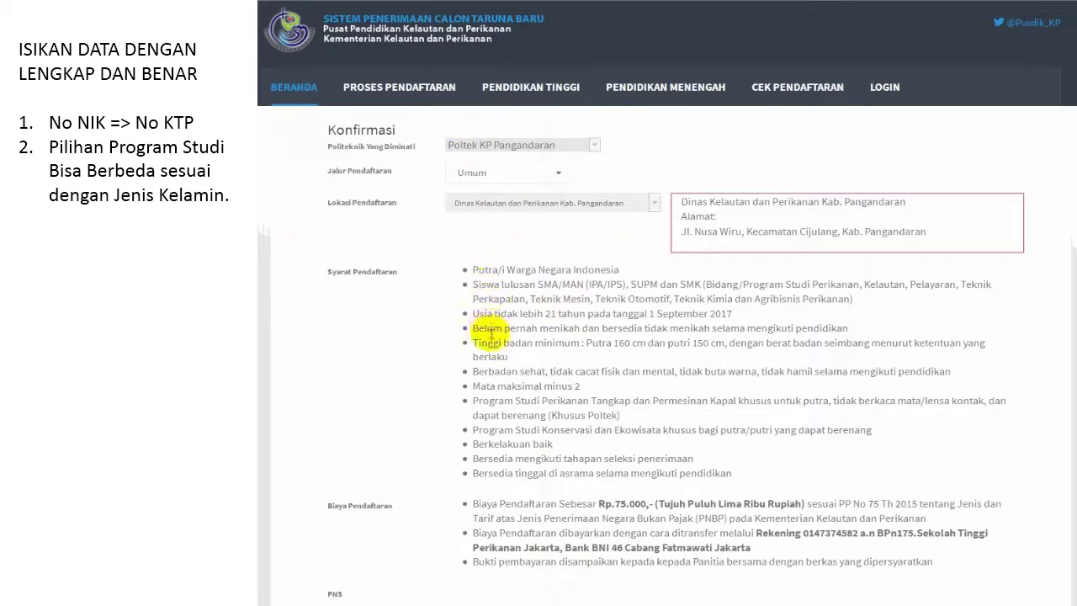
scroll(510, 470, down, 1)
scroll(510, 469, down, 2)
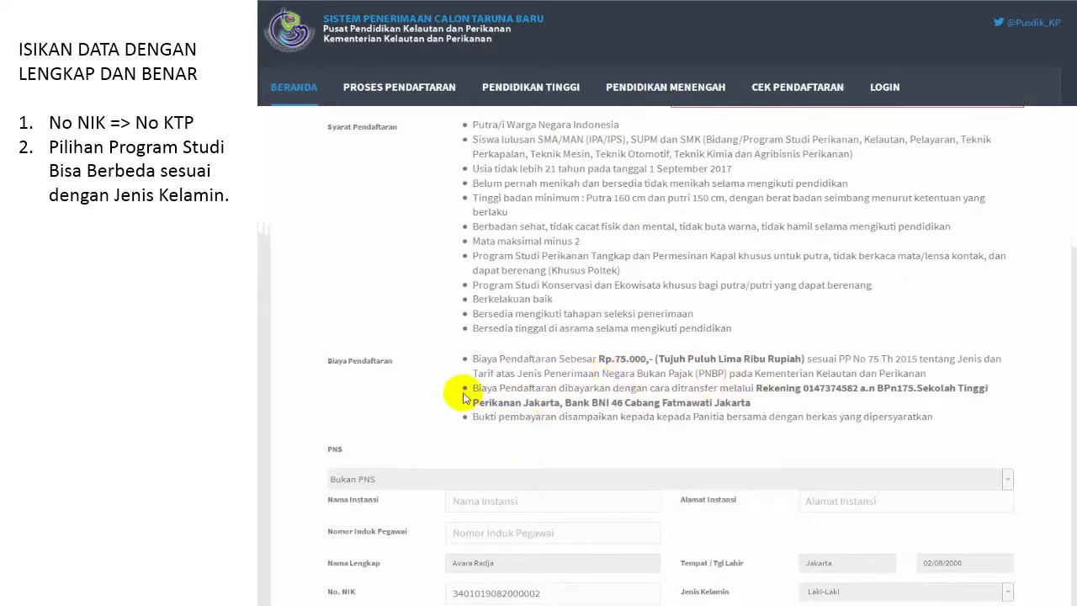
drag(474, 388, 771, 406)
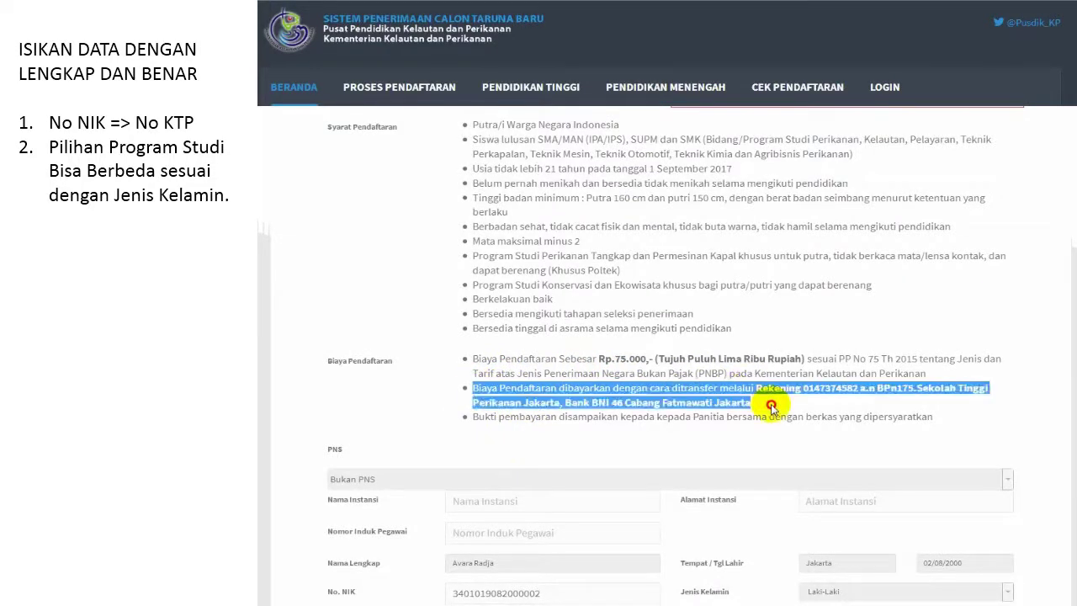
scroll(766, 402, down, 2)
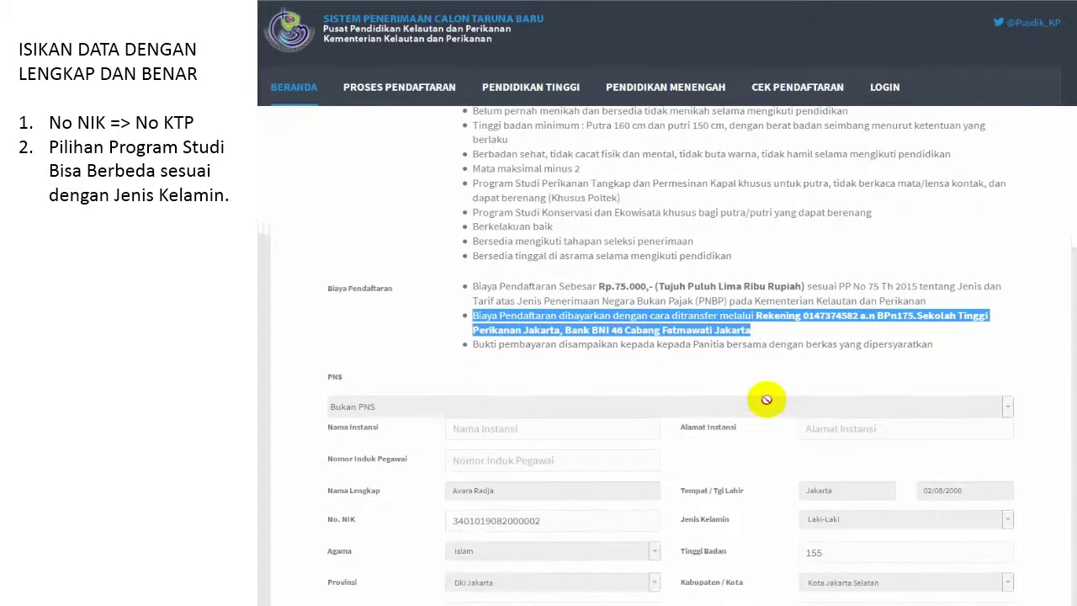
scroll(766, 400, down, 2)
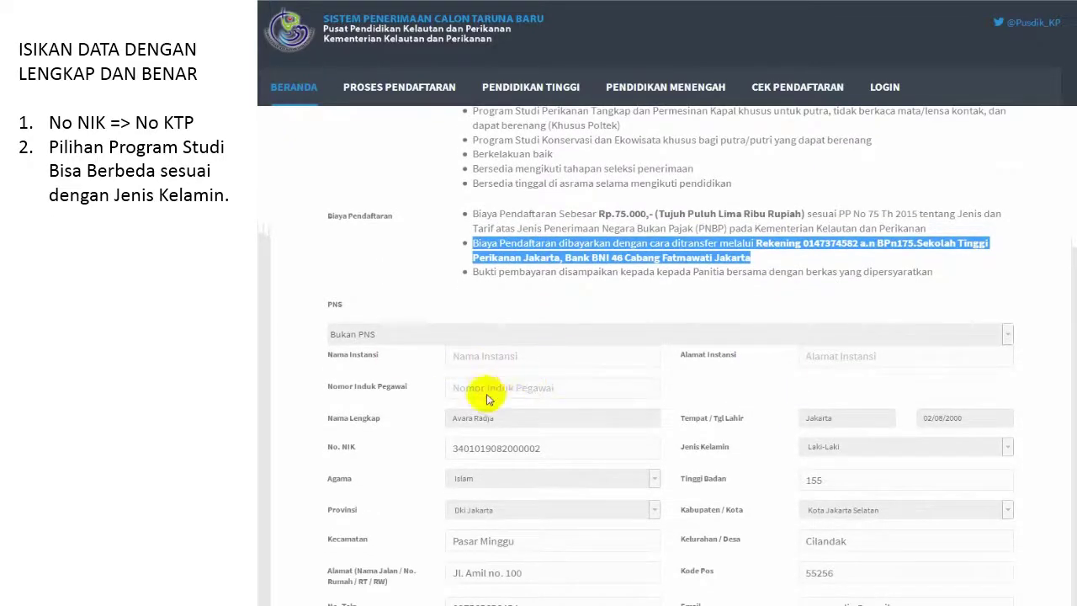
scroll(618, 387, down, 2)
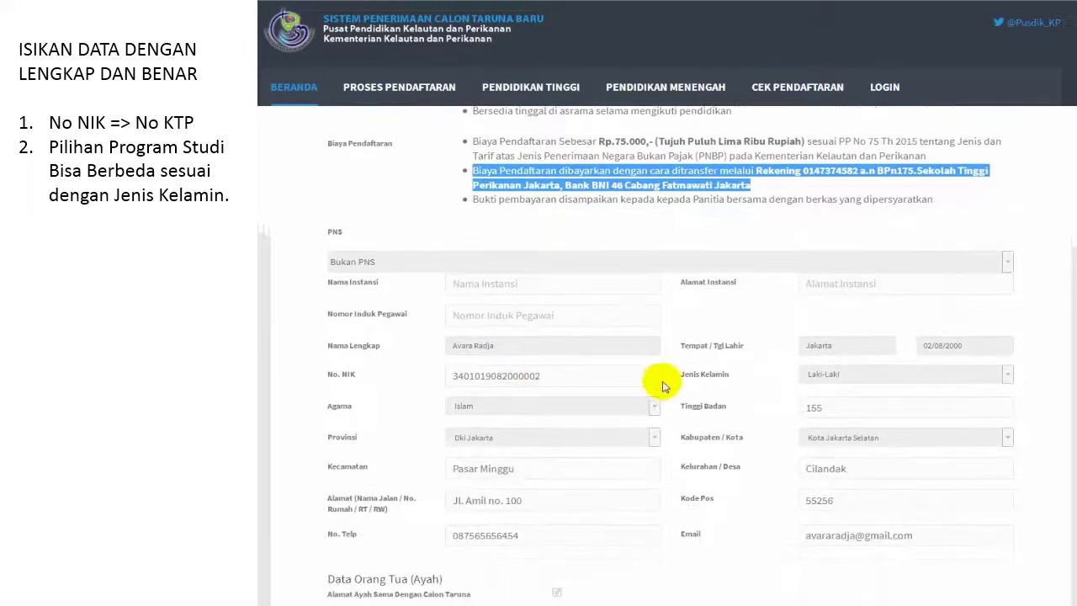
scroll(662, 385, down, 12)
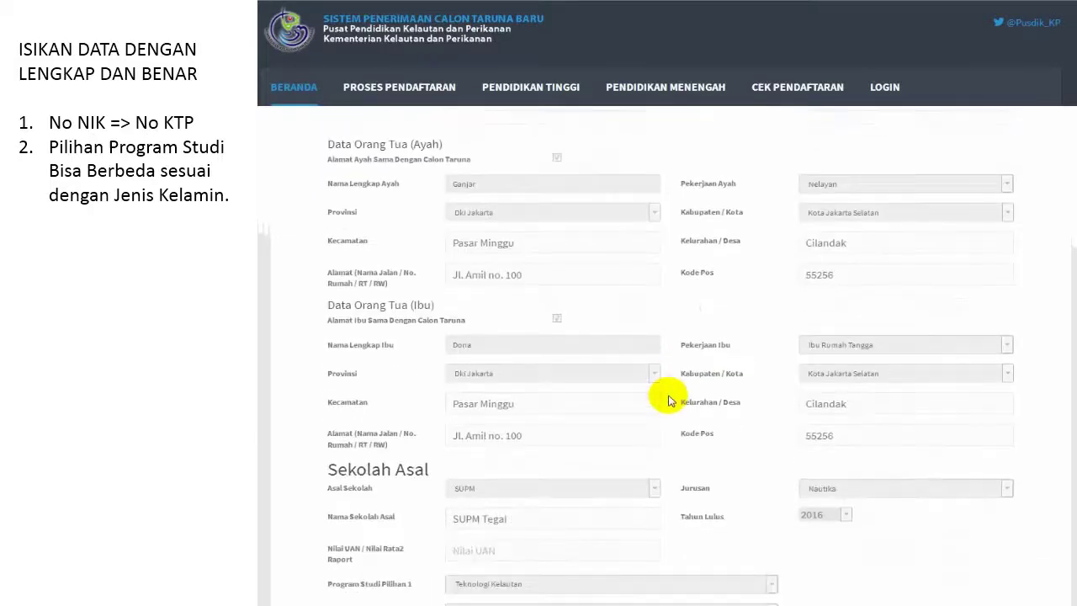
scroll(669, 400, down, 12)
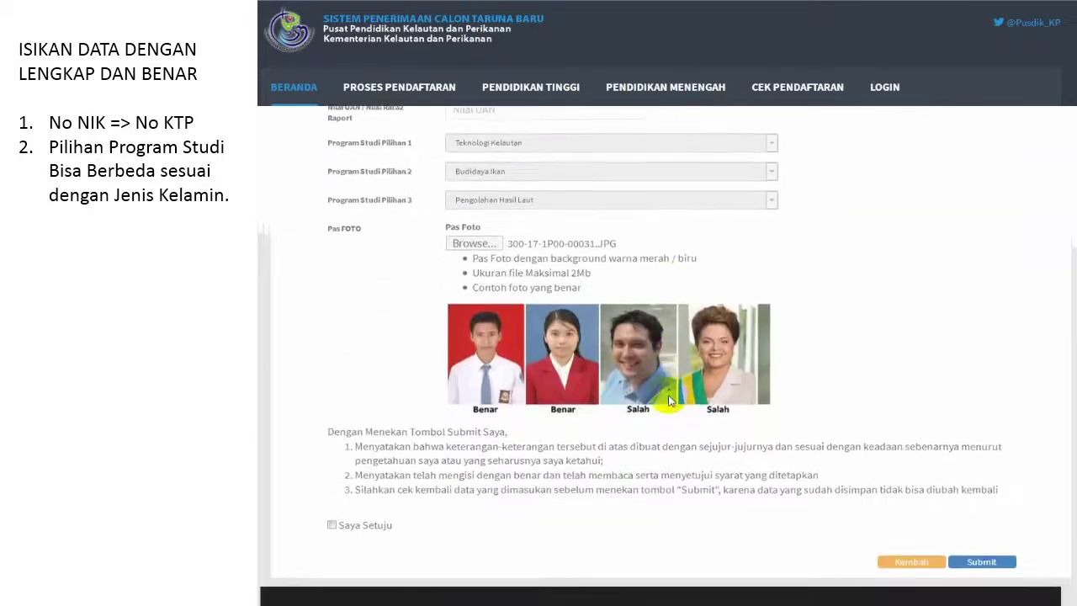
scroll(671, 401, down, 2)
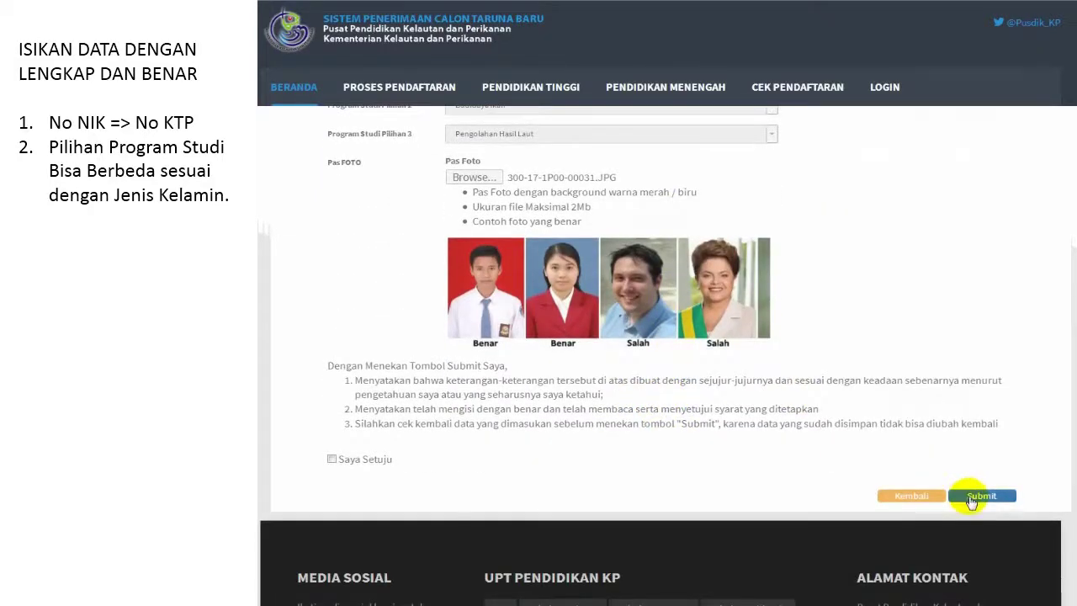
Step: Attempt to submit the registration and dismiss the Saya Setuju agreement reminder
click(971, 501)
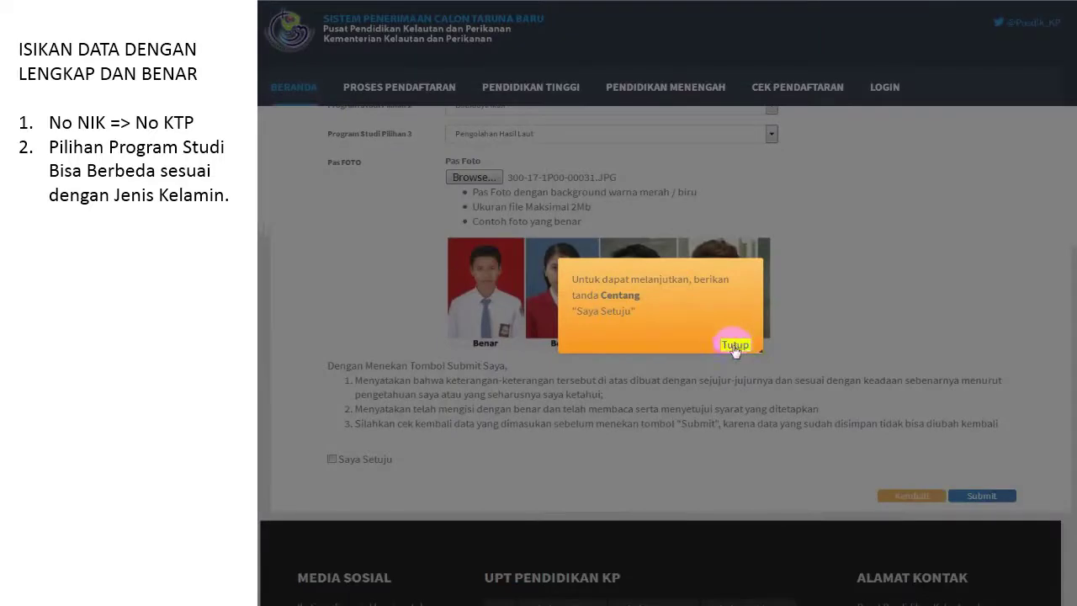
click(734, 346)
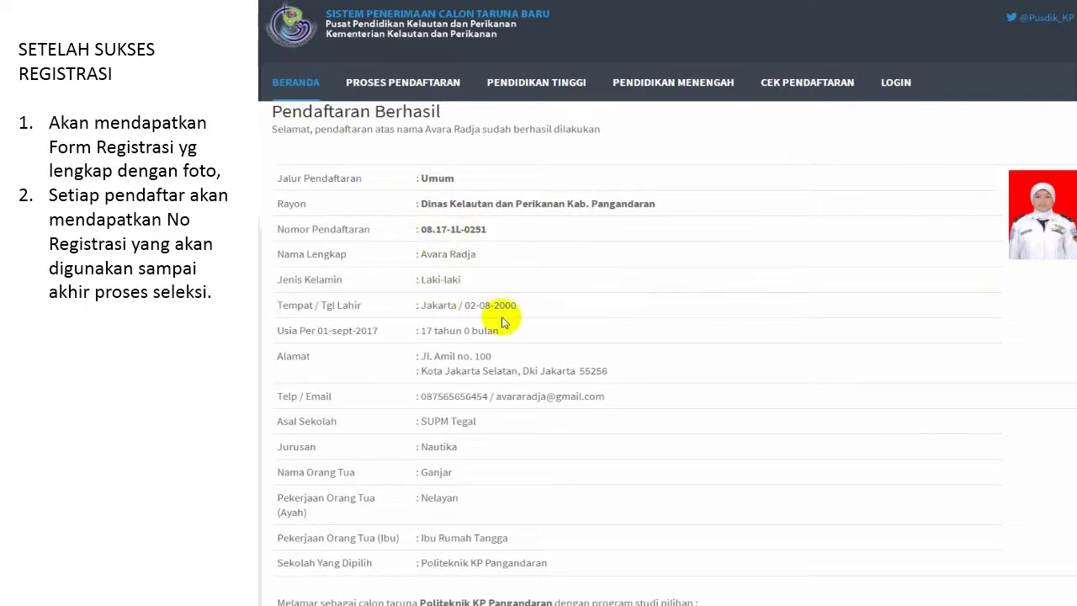
Step: Download the CETAK FORMULIR registration form PDF and open it in Adobe Acrobat
scroll(625, 409, down, 1)
scroll(625, 408, down, 5)
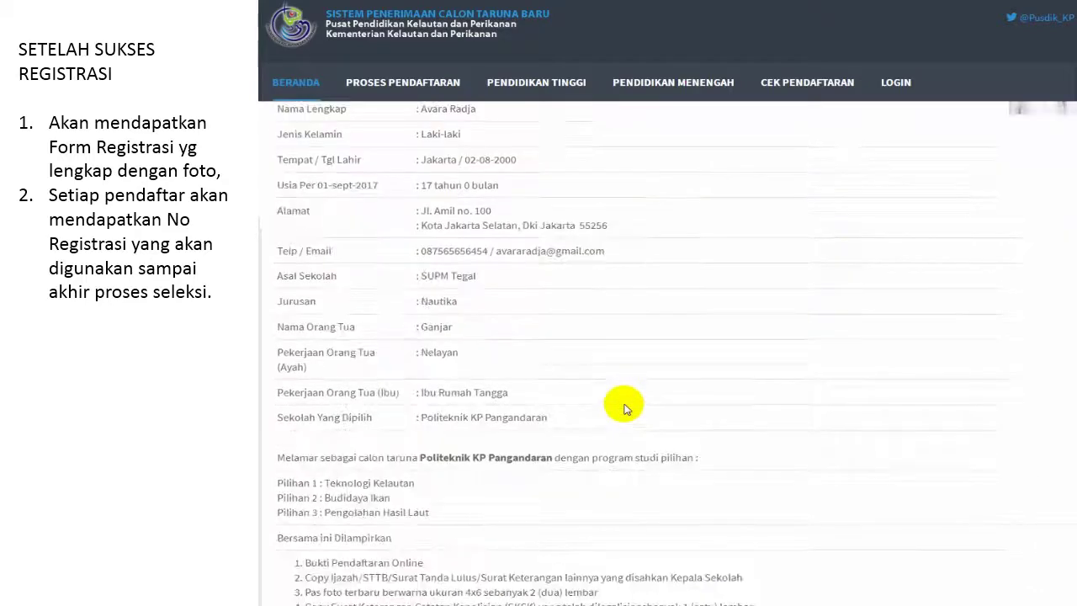
scroll(625, 406, down, 4)
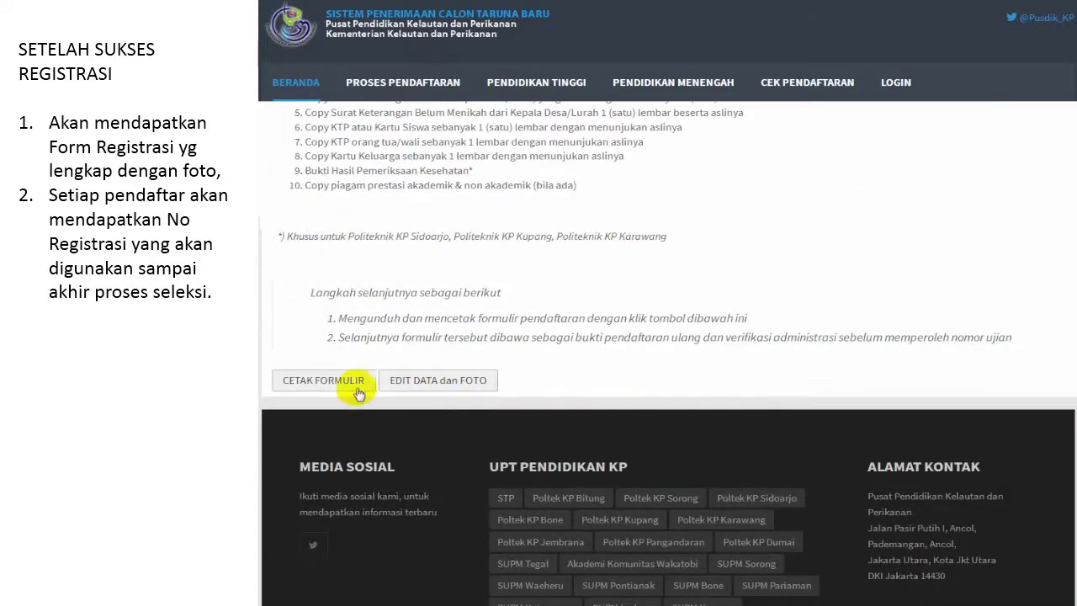
click(333, 383)
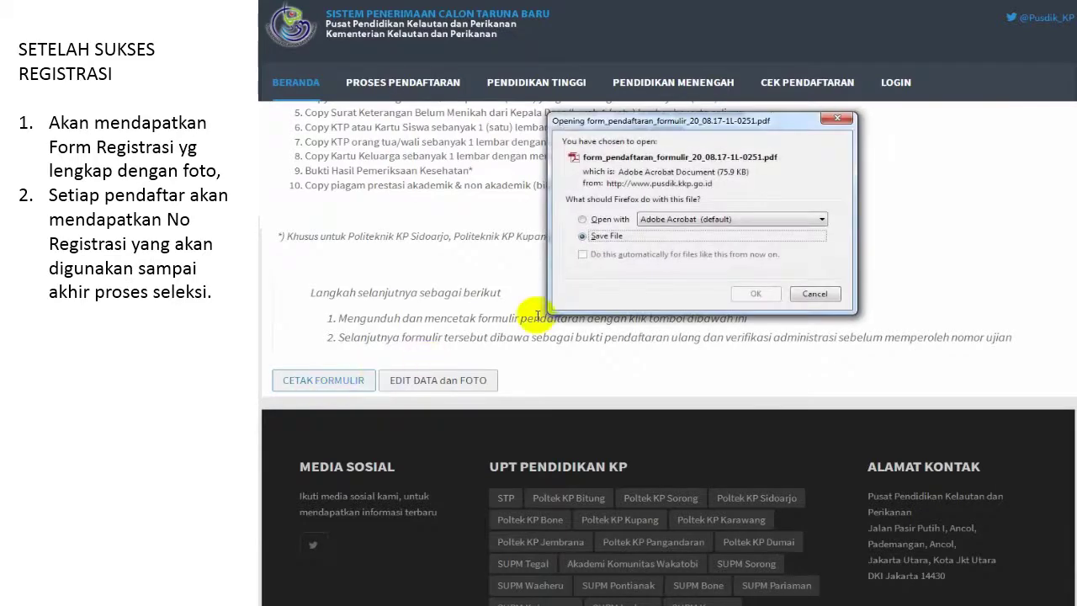
click(595, 221)
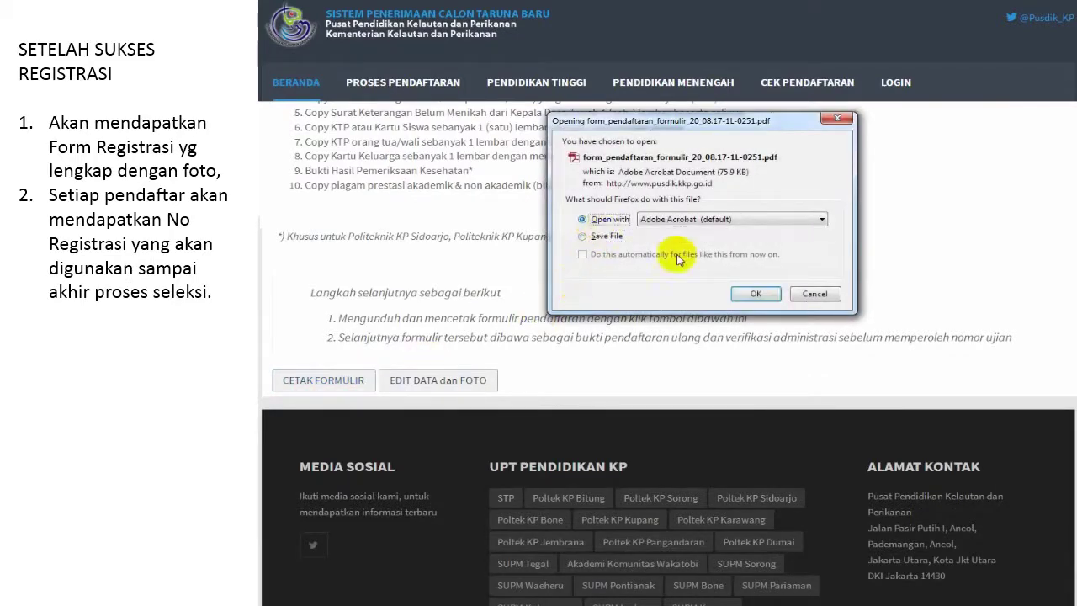
click(750, 292)
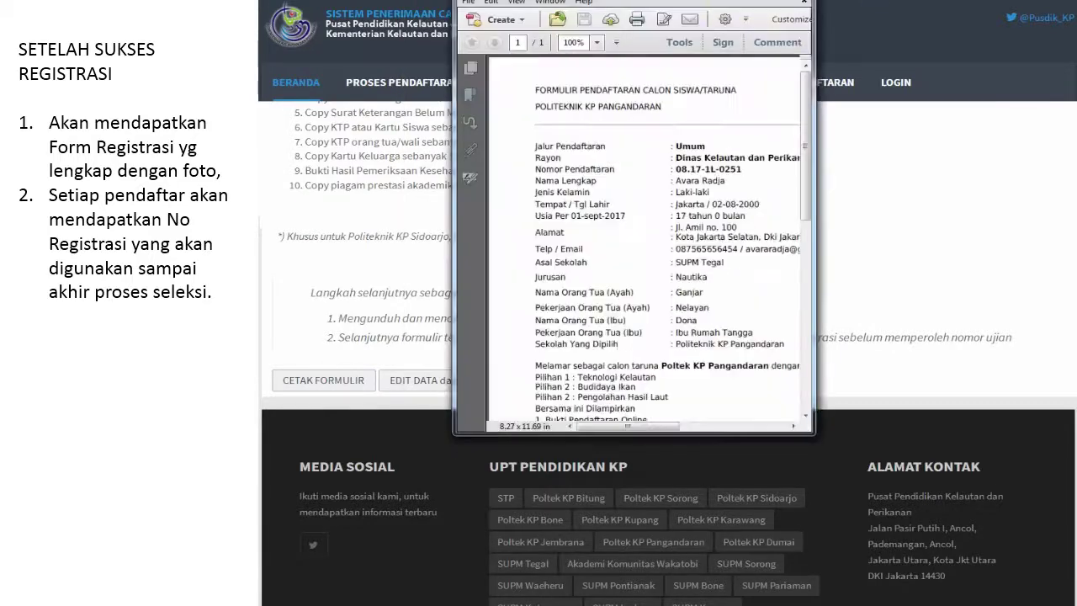
Step: Maximize the Acrobat window and scroll to the photo, QR code and required documents
double_click(770, 2)
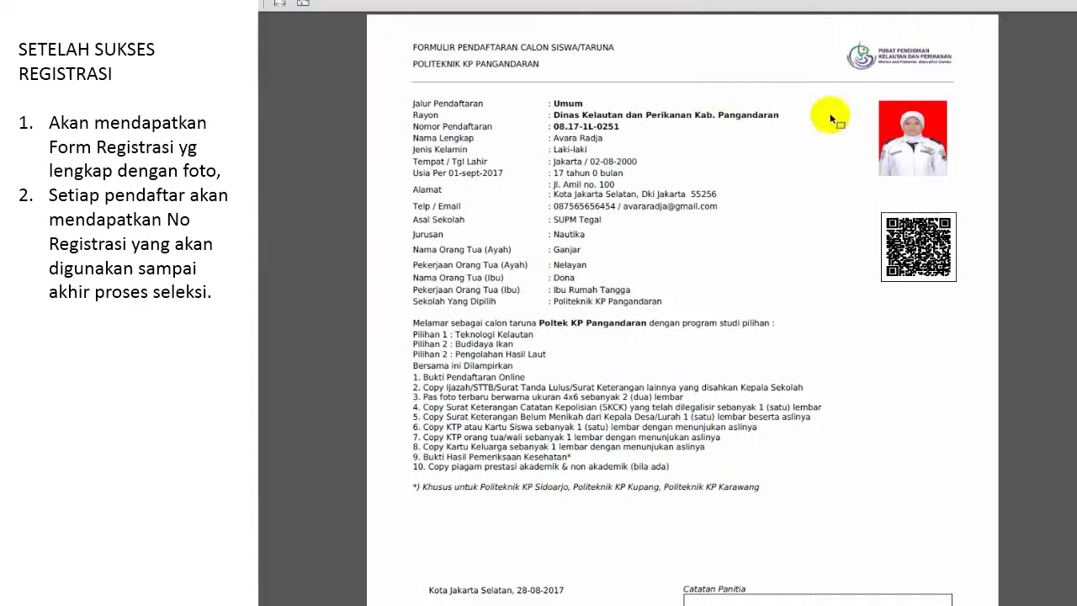
scroll(722, 370, down, 2)
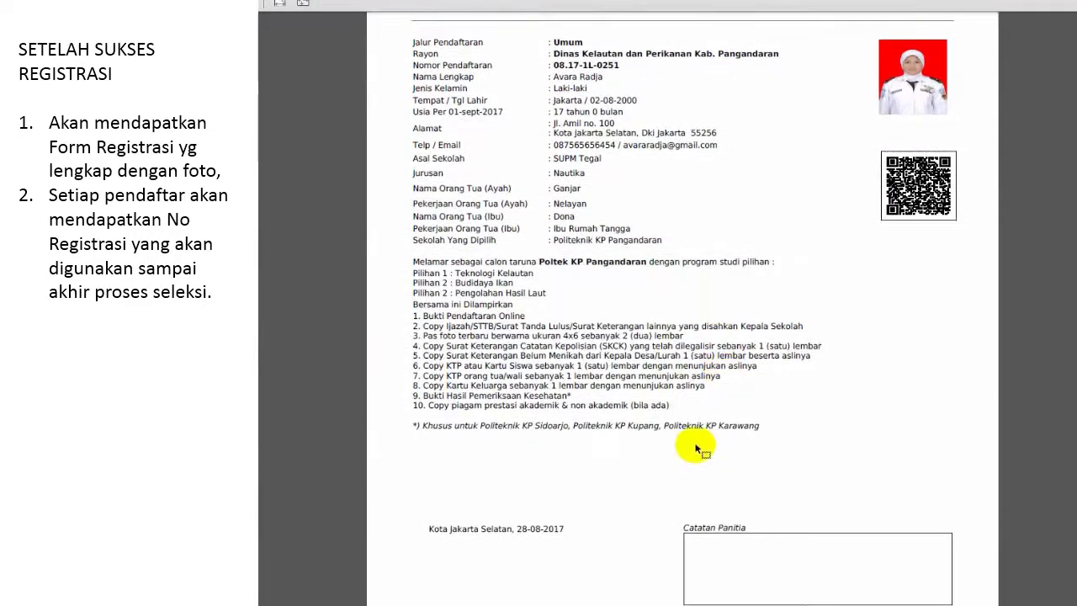
scroll(697, 450, down, 2)
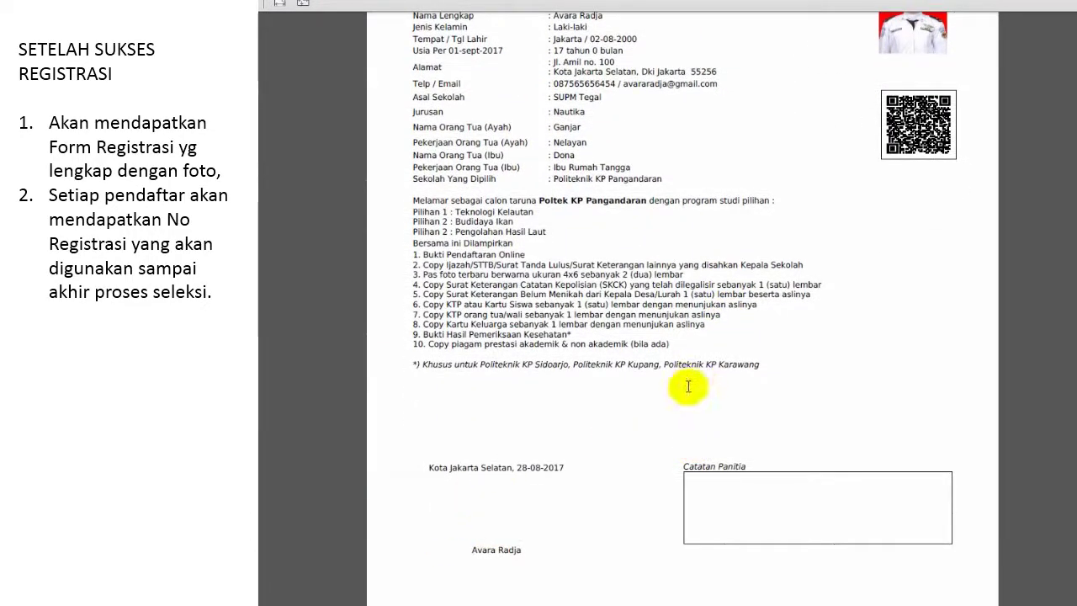